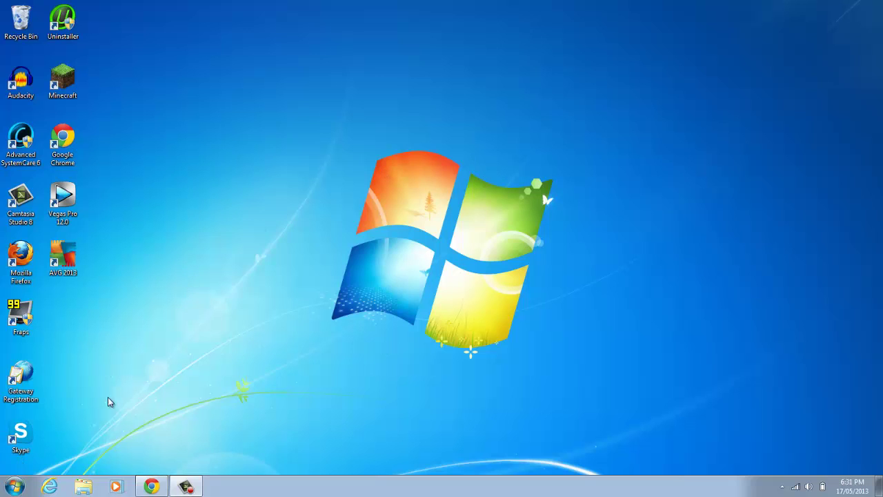
- Open the computer's system properties and look over its basic system information
left_click(15, 486)
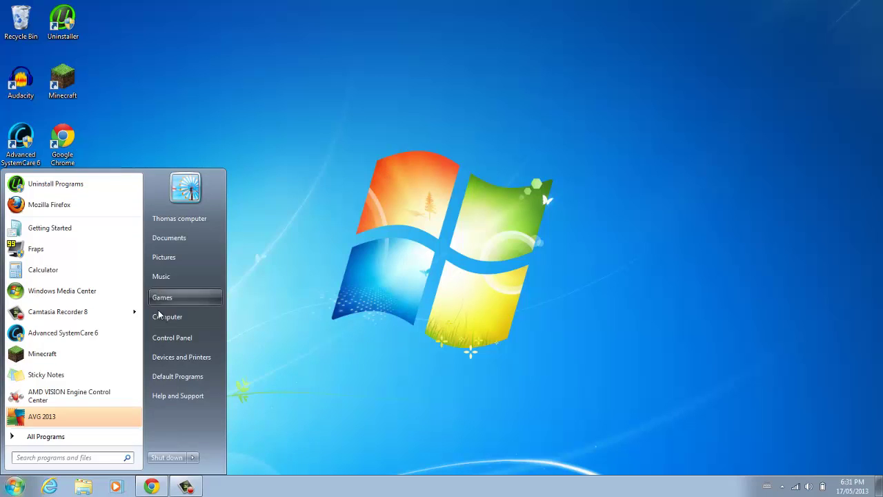
right_click(192, 319)
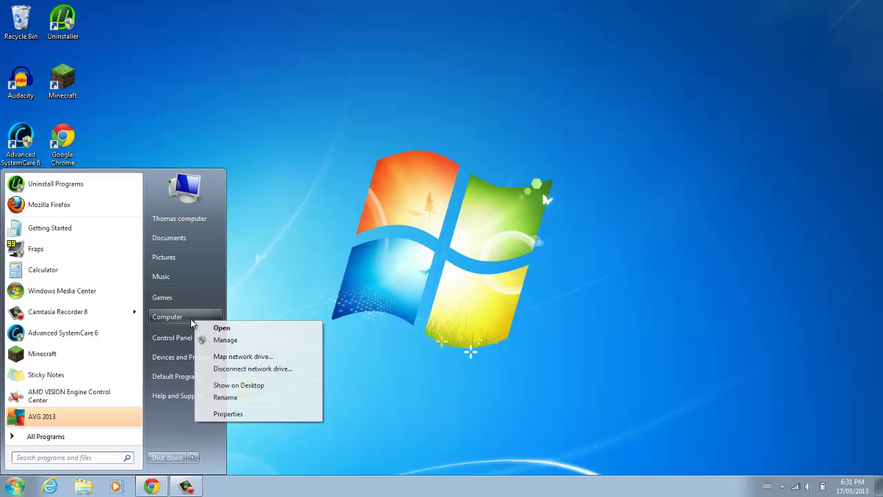
left_click(221, 414)
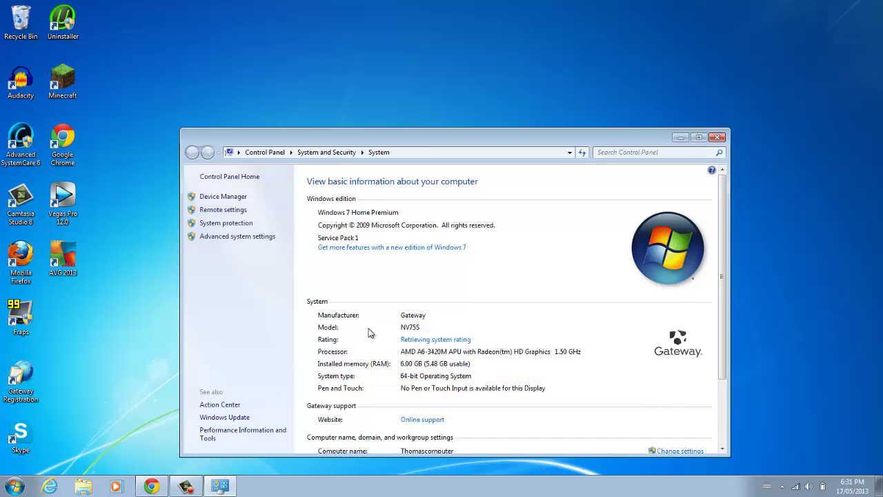
scroll(473, 251, "down", 3)
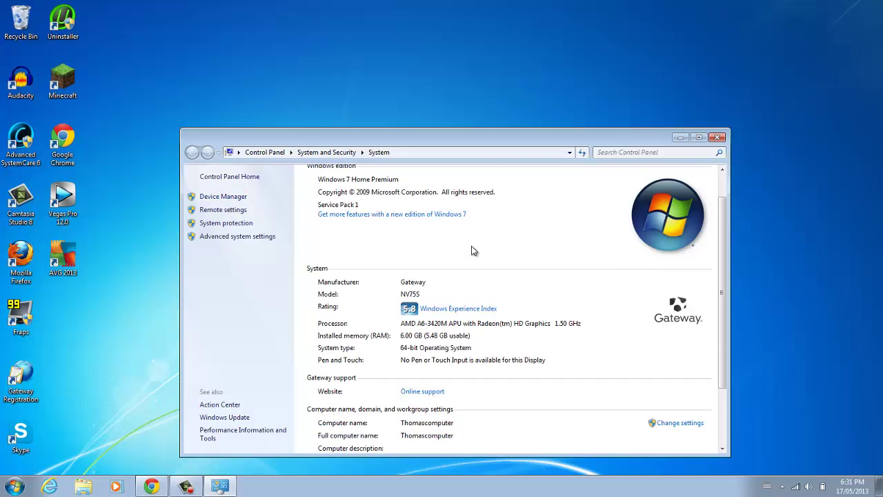
scroll(473, 251, "up", 3)
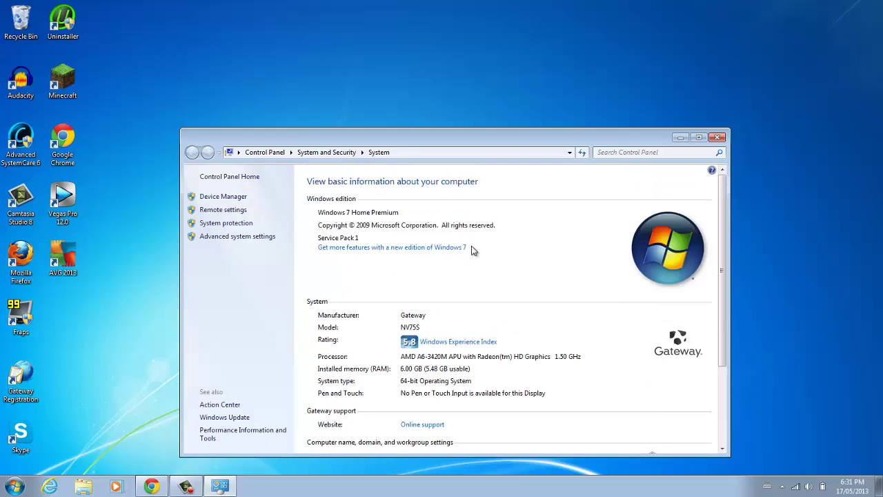
- Open the advanced system settings and show the Advanced options of System Properties
left_click(227, 238)
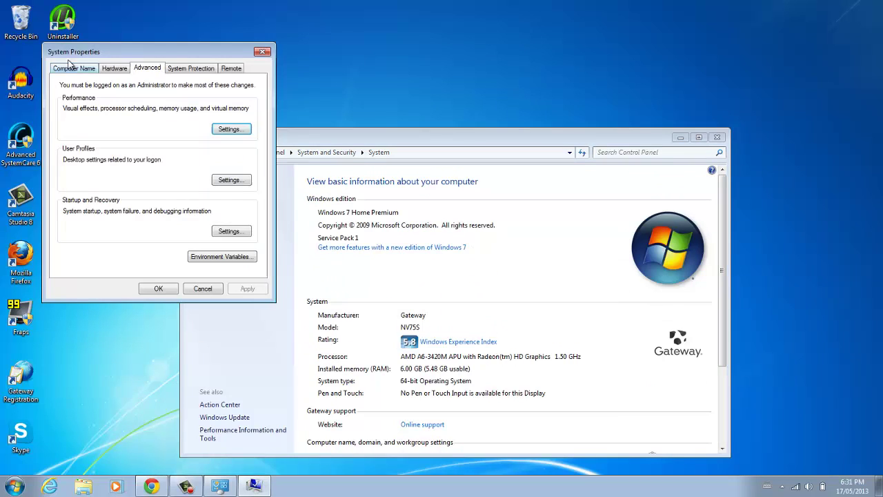
left_click(72, 68)
left_click(115, 69)
left_click(140, 69)
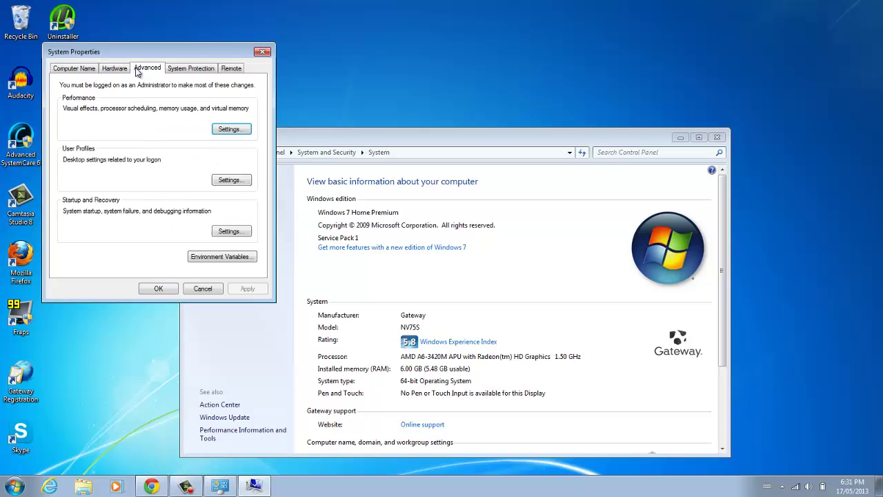
- Select Adjust for best performance in the visual effects options, and close all system windows without applying it
left_click(230, 130)
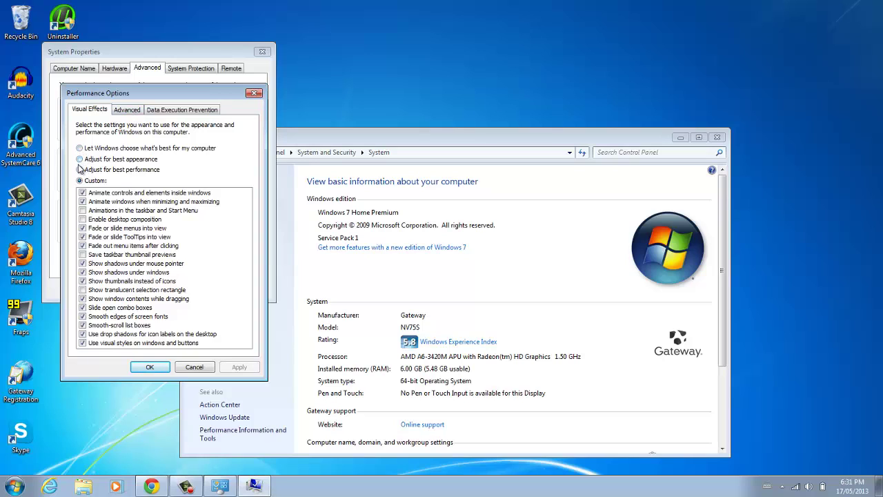
left_click(80, 171)
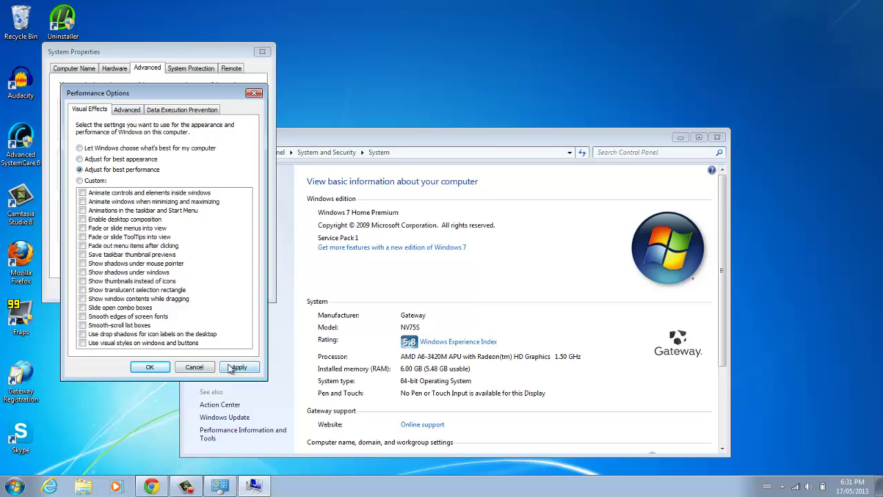
left_click(254, 93)
left_click(262, 52)
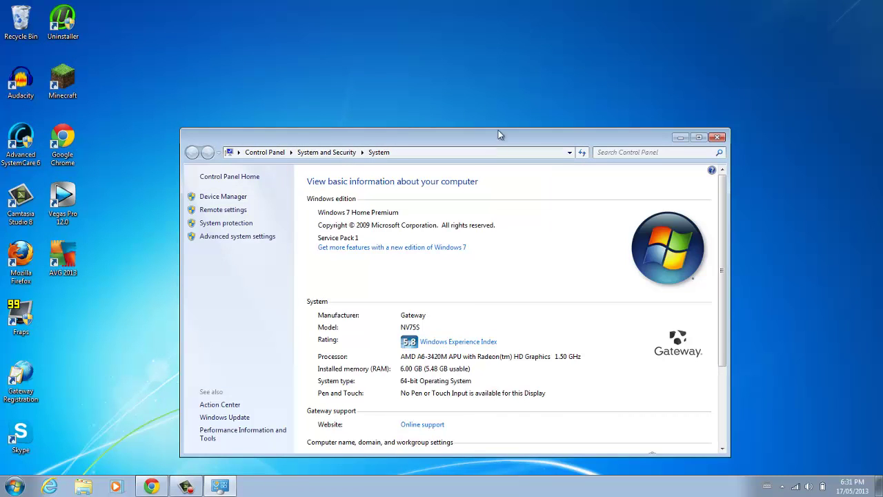
left_click_drag(498, 134, 478, 118)
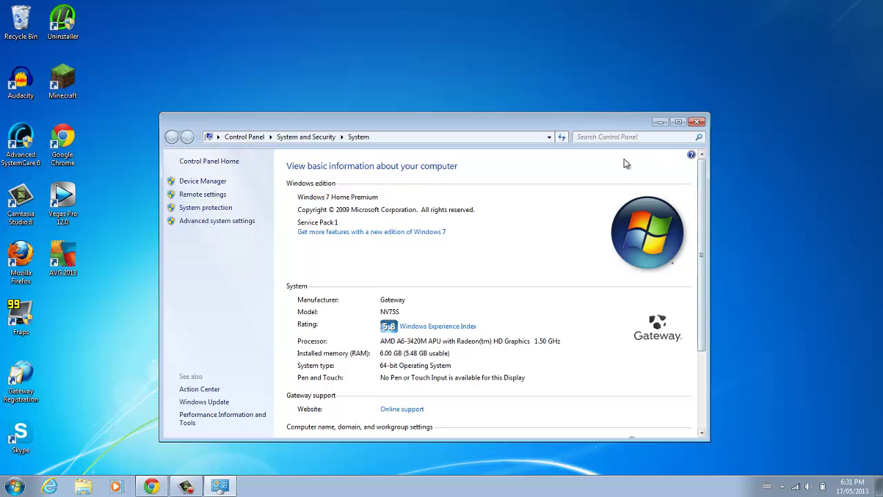
left_click(698, 122)
- Open the Computer window and display the properties of the Gateway (C:) drive
left_click(14, 486)
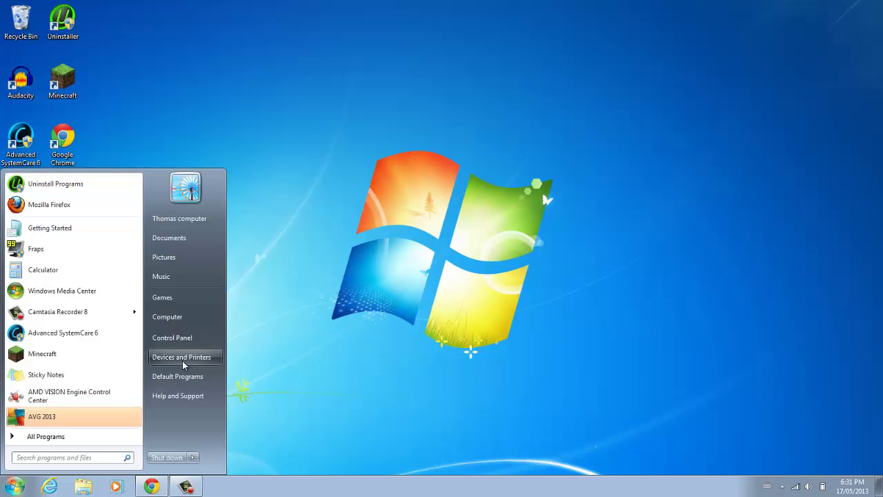
right_click(182, 321)
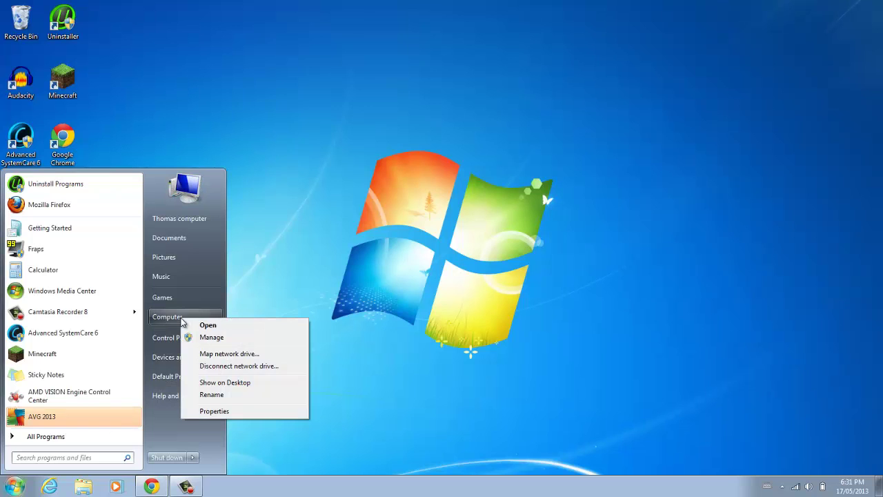
left_click(207, 324)
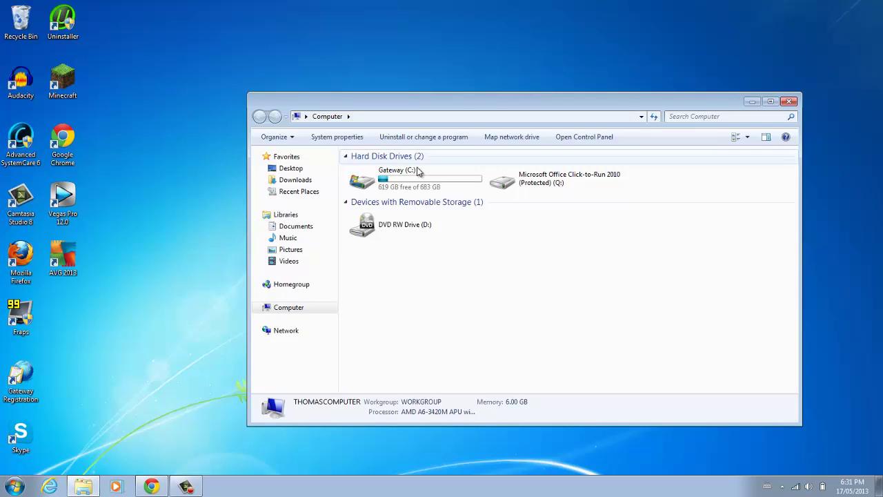
right_click(390, 185)
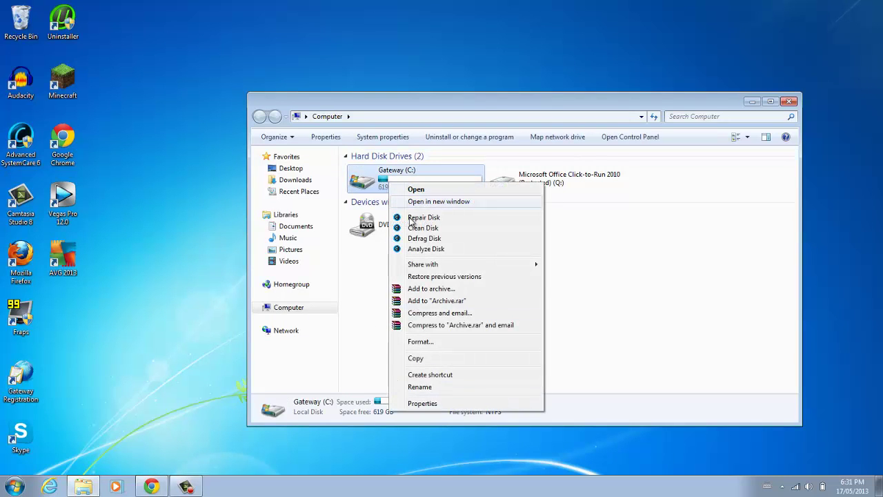
left_click(422, 404)
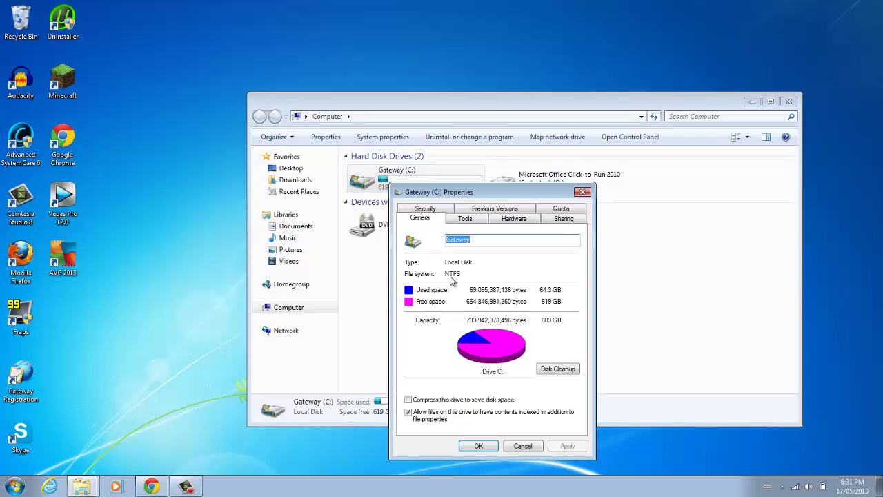
- Start and cancel Disk Cleanup for drive C:, and view the drive's error-checking, defragmentation and backup tools before closing the windows
left_click(549, 371)
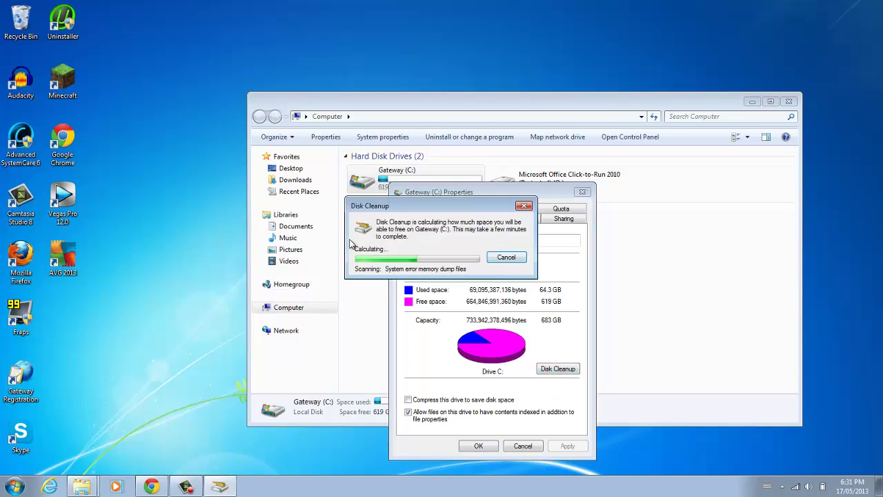
left_click(524, 206)
left_click(473, 222)
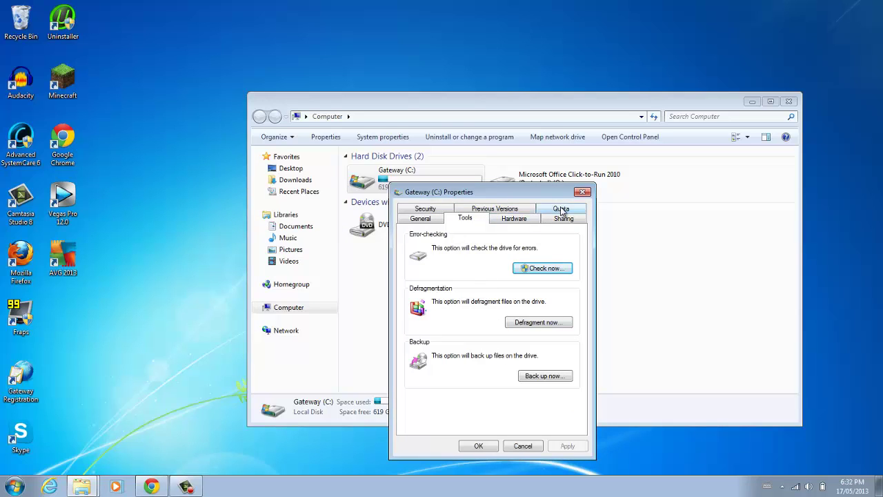
left_click(582, 192)
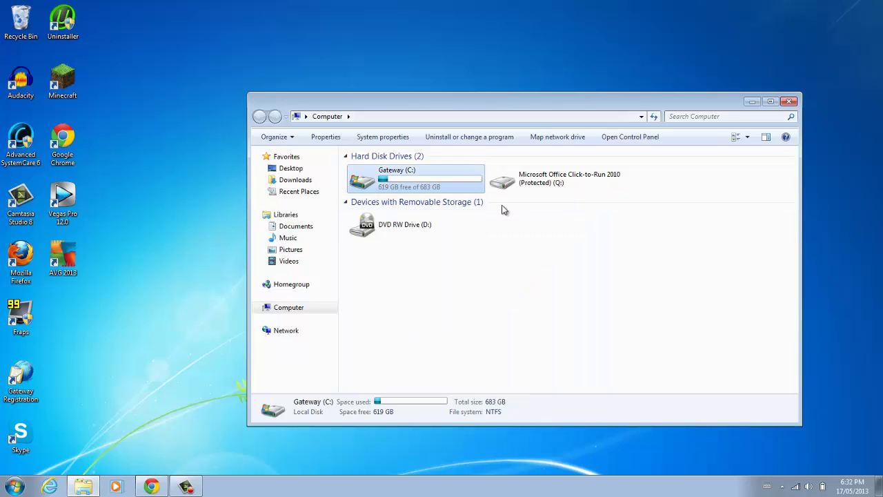
left_click(789, 101)
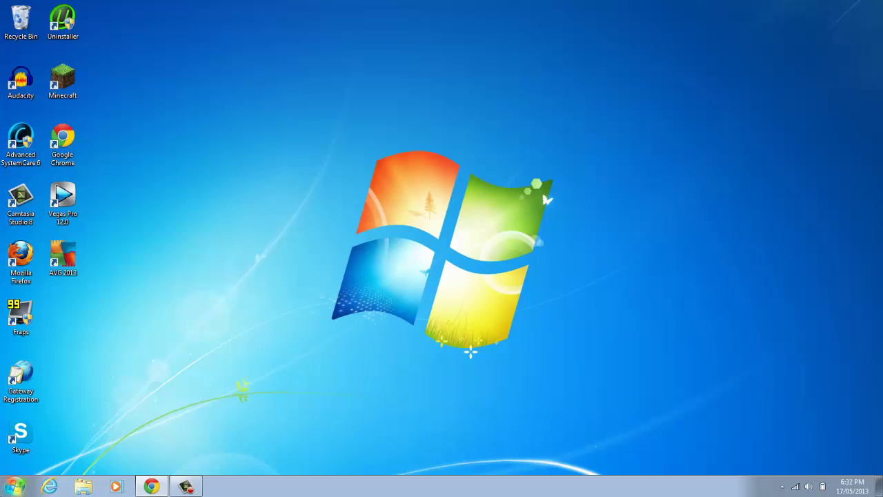
- Switch to Chrome and view the Razer Game Booster and Advanced SystemCare 6 PRO download pages
left_click(14, 486)
left_click(14, 486)
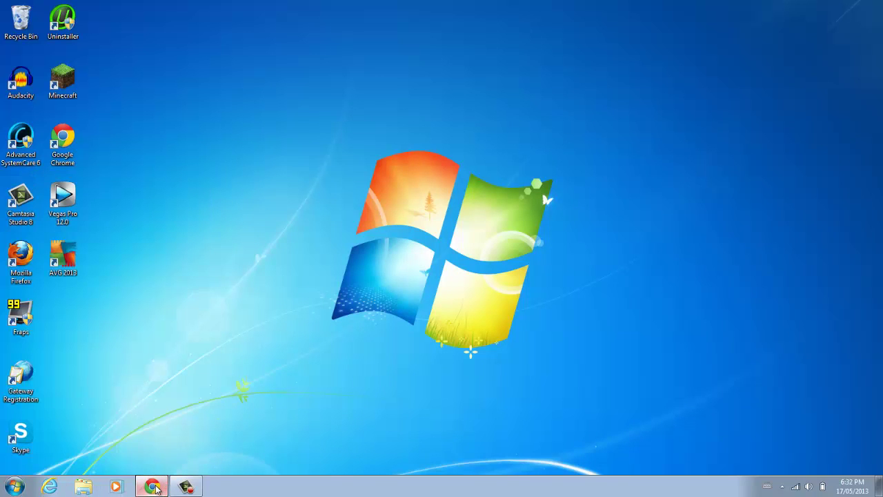
left_click(164, 487)
left_click(130, 5)
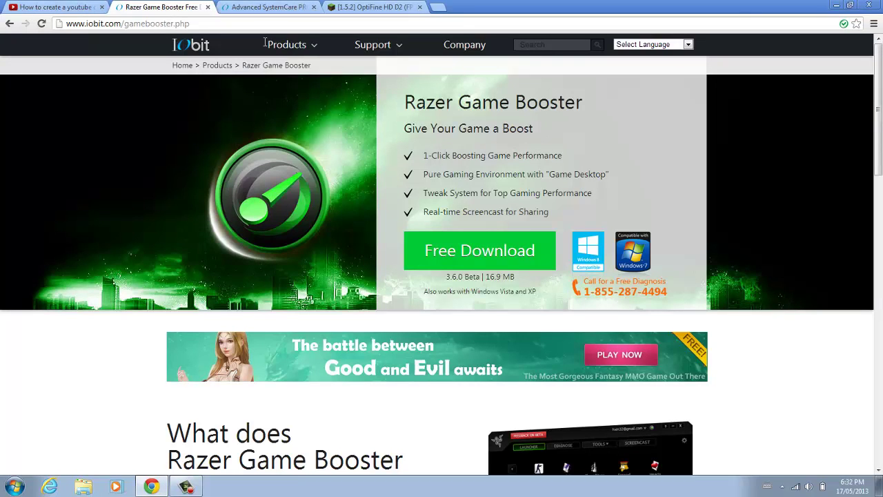
left_click(266, 7)
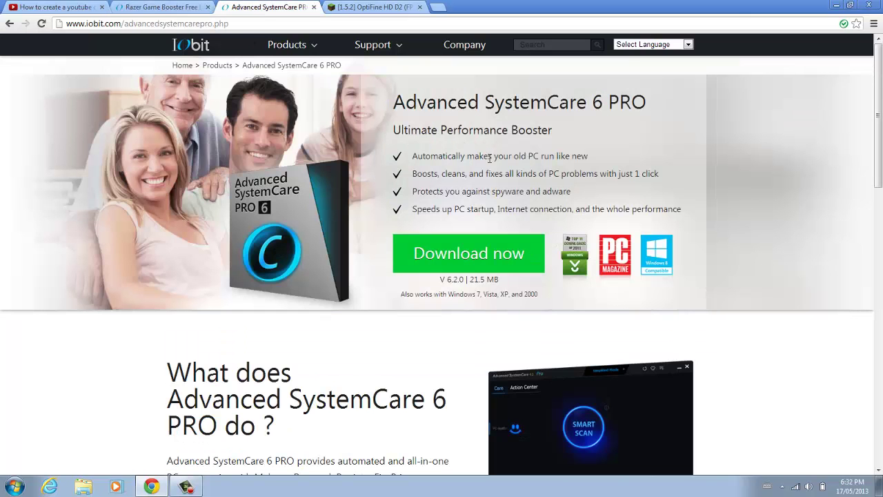
- Examine the OptiFine HD D2 forum thread, including the Ultra edition's description and download section for Minecraft 1.5.2
left_click(350, 9)
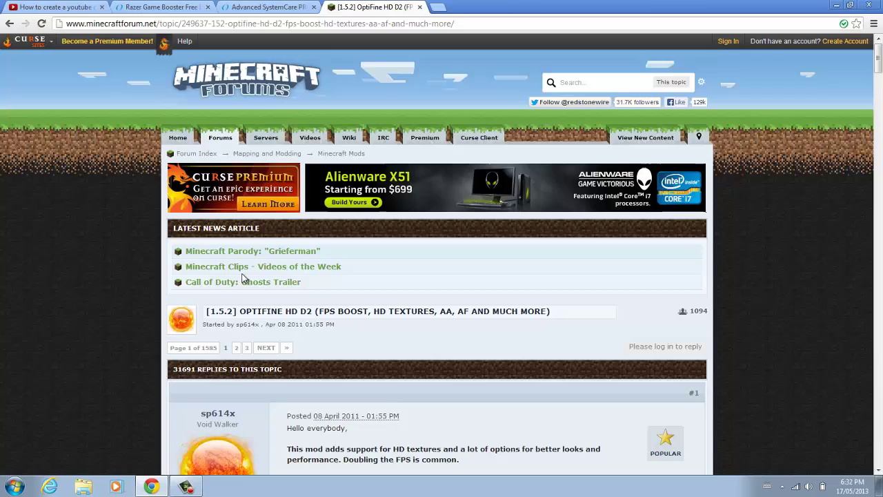
scroll(241, 276, "down", 3)
scroll(240, 271, "up", 2)
scroll(239, 271, "down", 2)
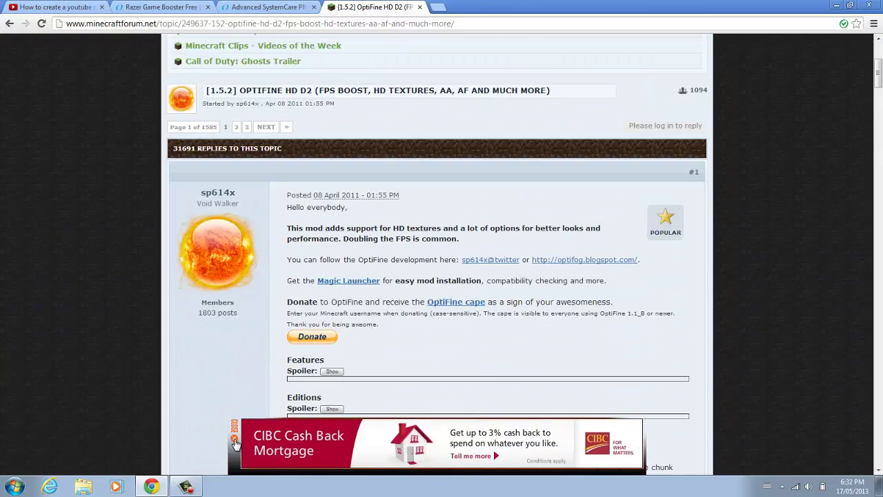
left_click(255, 431)
scroll(276, 392, "down", 3)
scroll(359, 351, "up", 3)
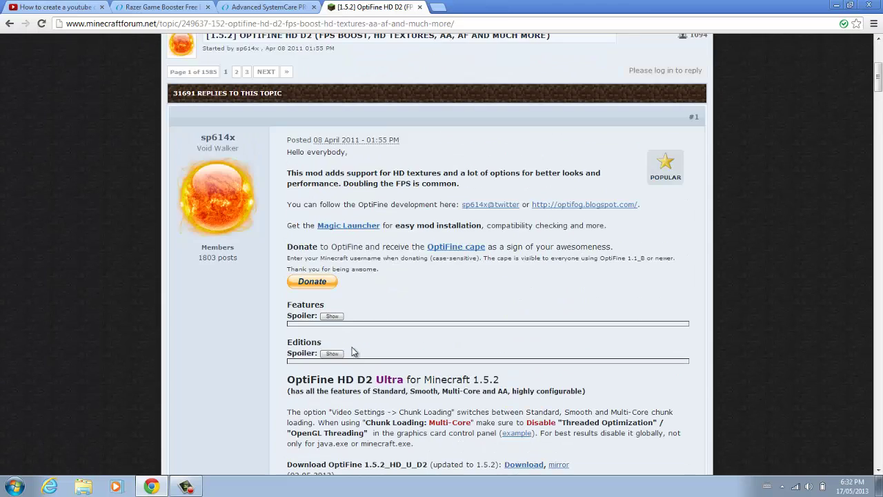
scroll(352, 351, "down", 4)
scroll(352, 351, "up", 3)
scroll(352, 351, "down", 1)
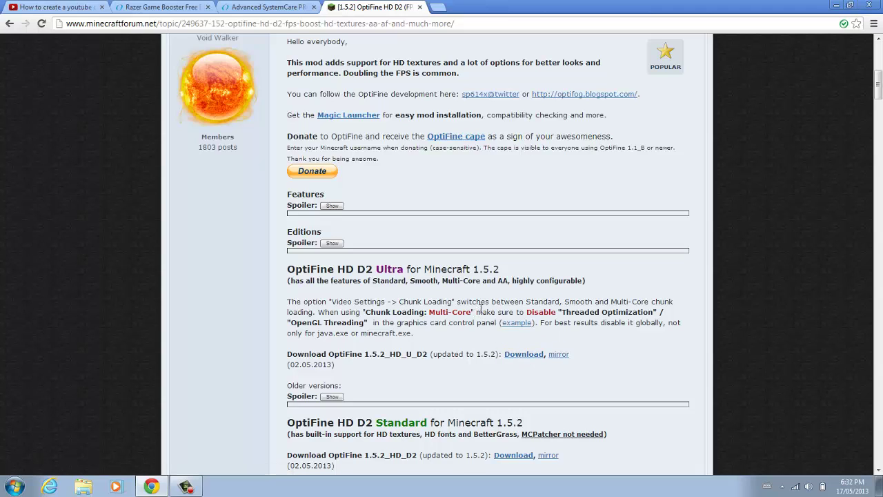
left_click_drag(288, 302, 315, 322)
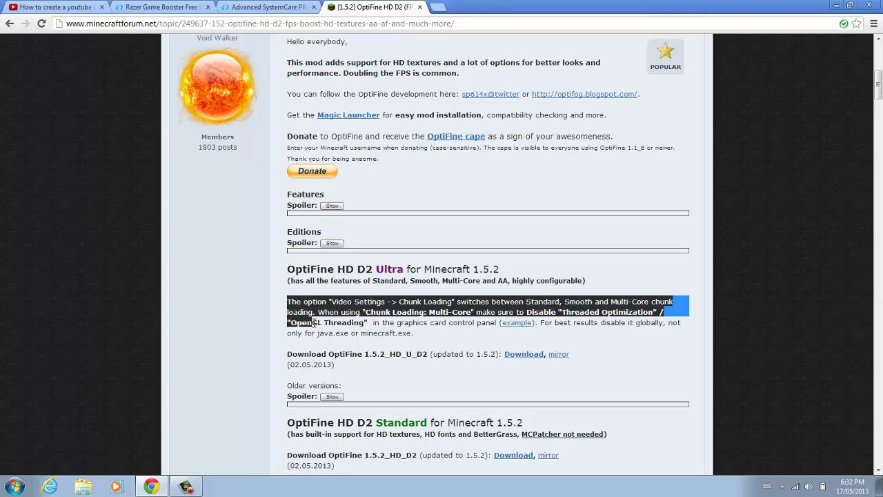
left_click(461, 348)
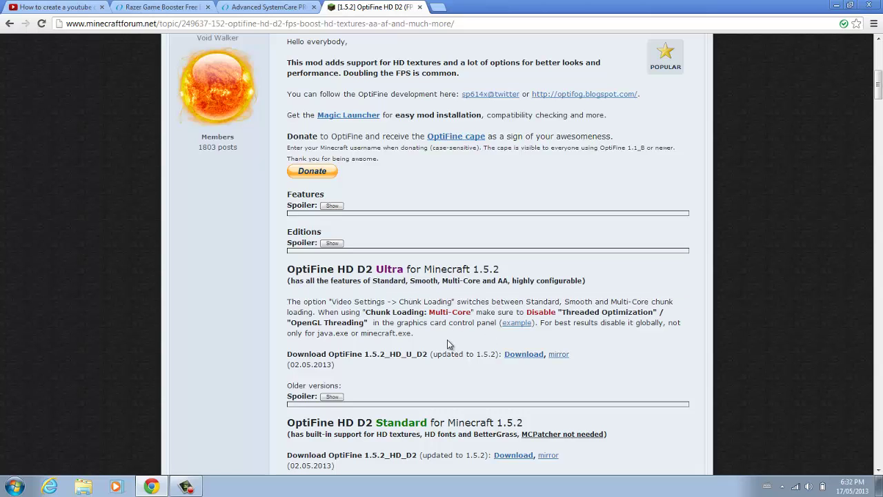
- Download OptiFine_1.5.2_HD_U_D2.zip from the Ultra edition's link, skipping the advertisement page
left_click(522, 354)
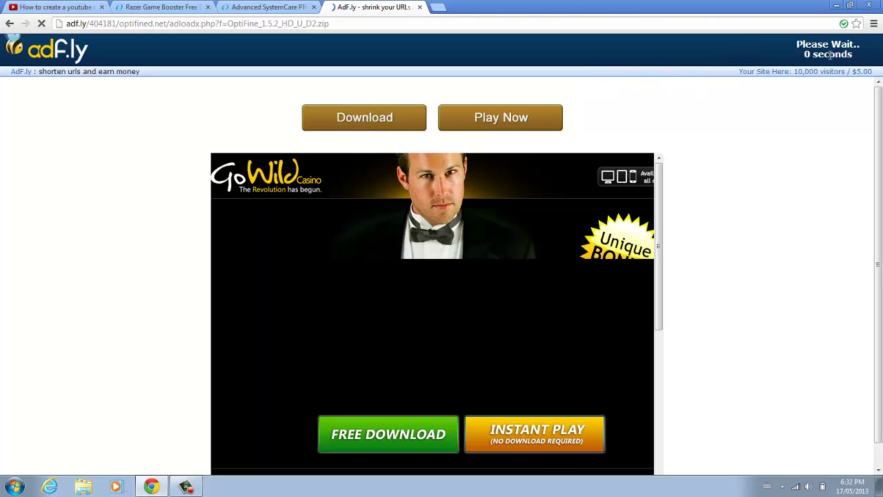
left_click(832, 50)
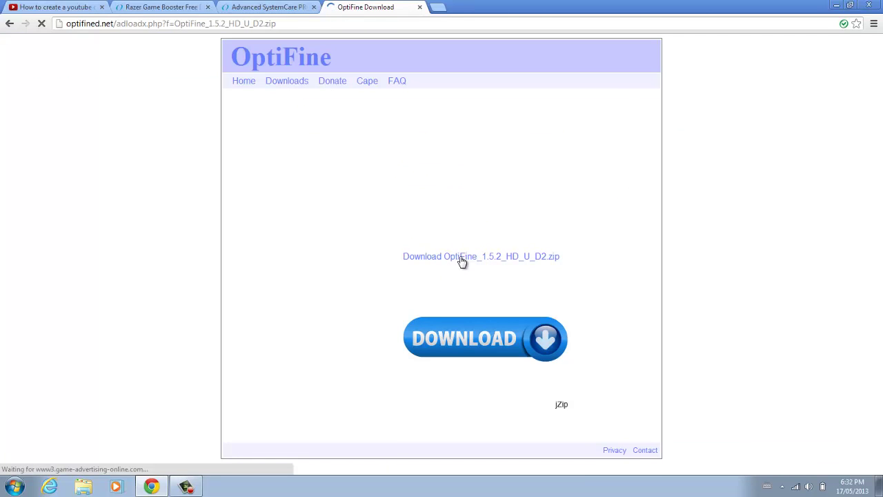
left_click(467, 260)
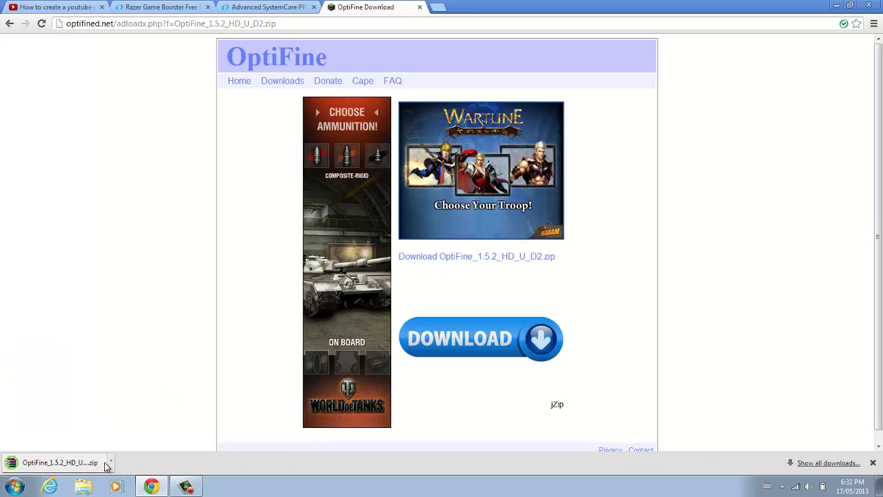
- Open the downloaded OptiFine zip in the archive program and put its window out of the way
left_click(110, 464)
left_click(134, 381)
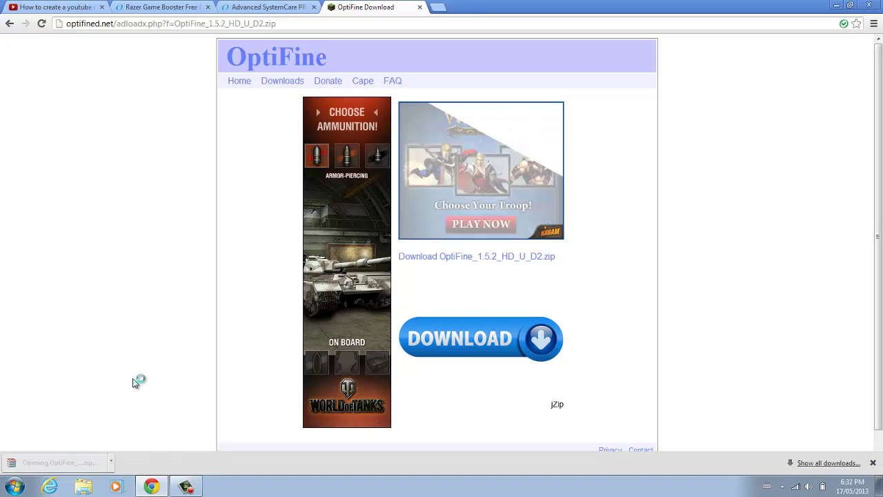
left_click(625, 24)
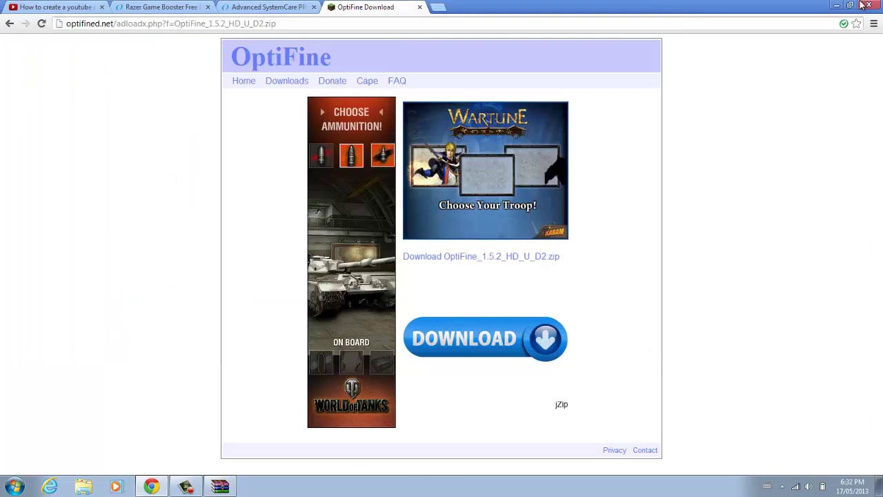
- Minimize the browser, find the Roaming folder with a %appdata% search and go into its .minecraft\bin folder
left_click(835, 6)
left_click(14, 486)
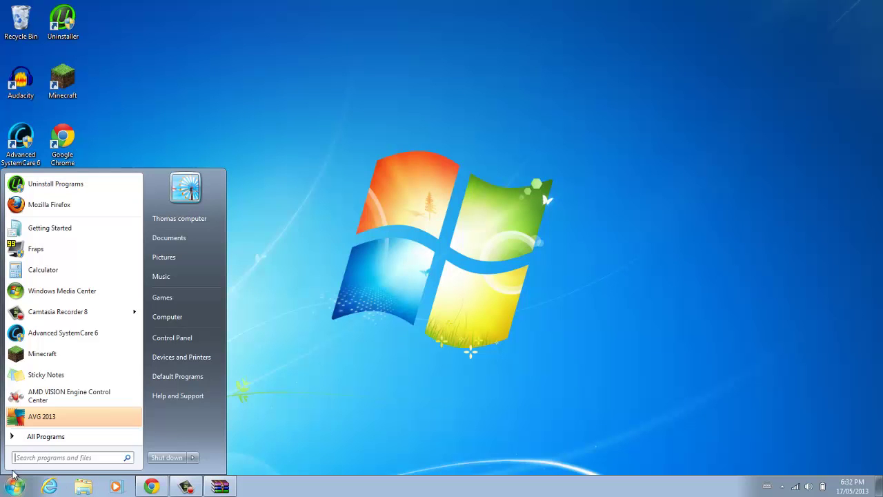
left_click(41, 457)
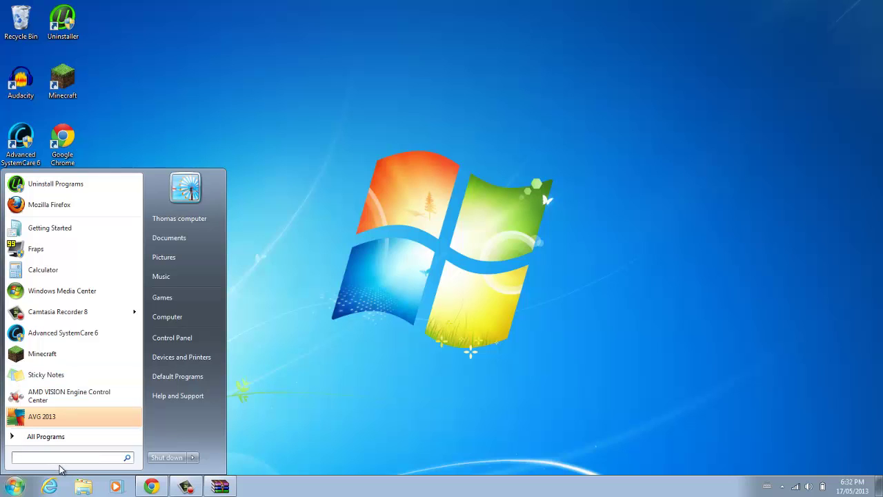
type("%")
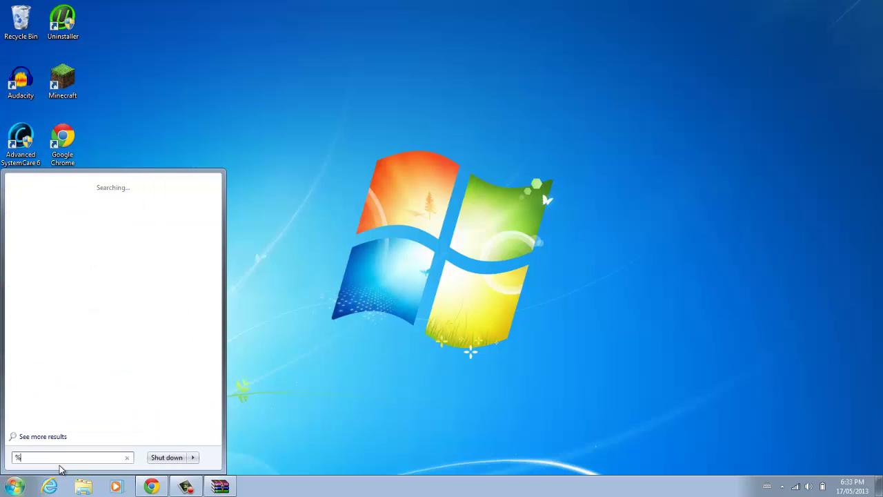
type("appda")
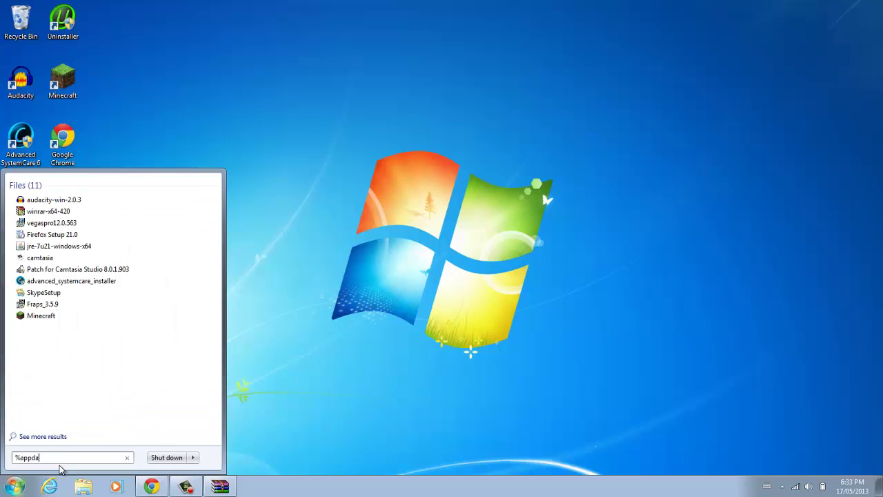
type("ta")
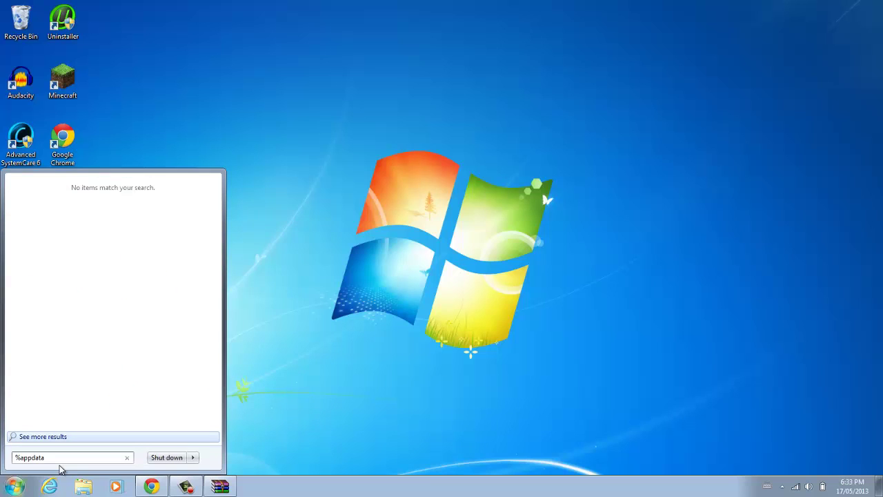
type("%")
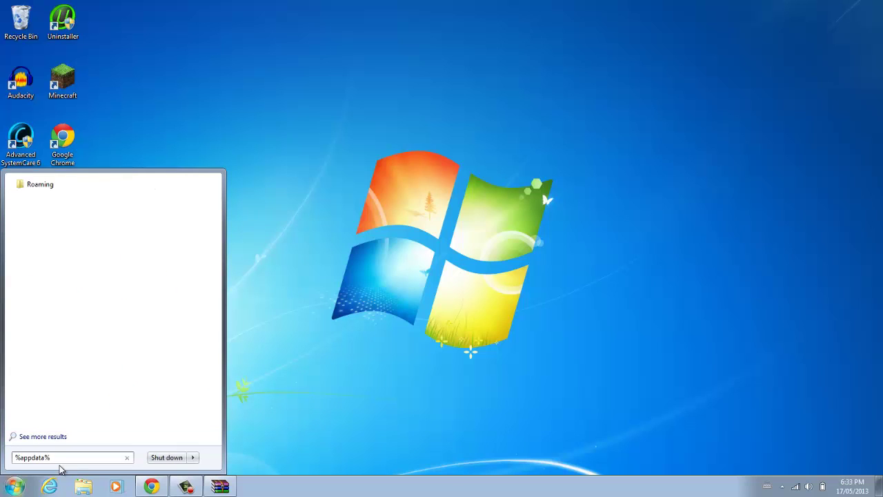
left_click(43, 191)
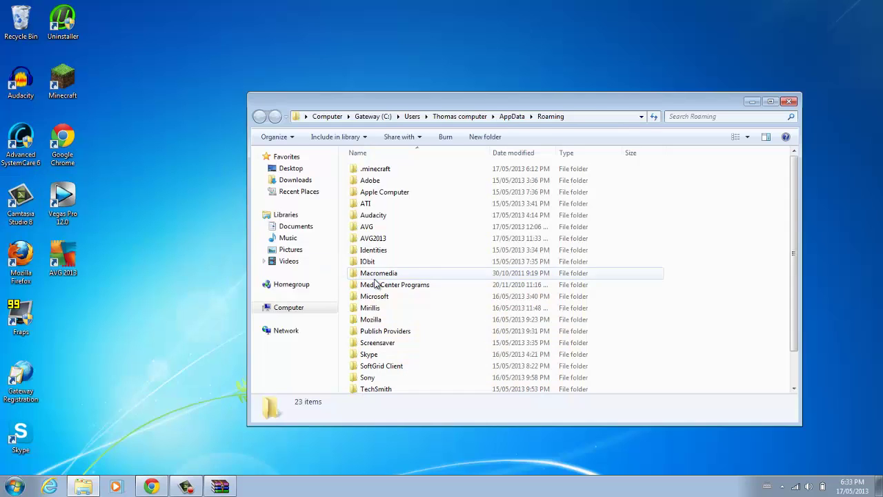
double_click(376, 170)
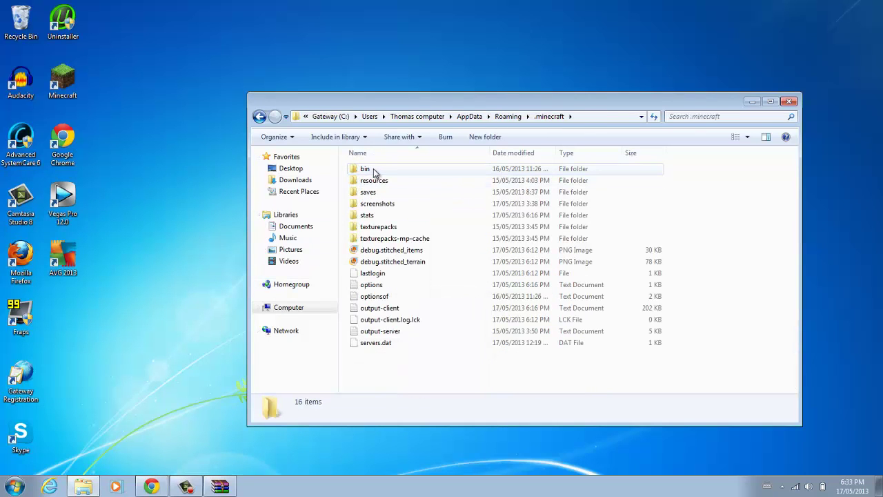
double_click(373, 169)
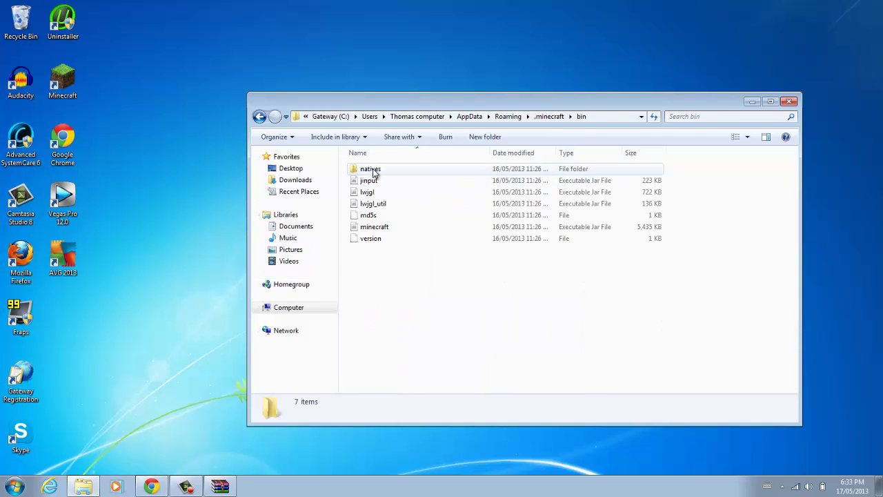
- Open the minecraft executable jar file from the bin folder with WinRAR
right_click(378, 230)
left_click(362, 271)
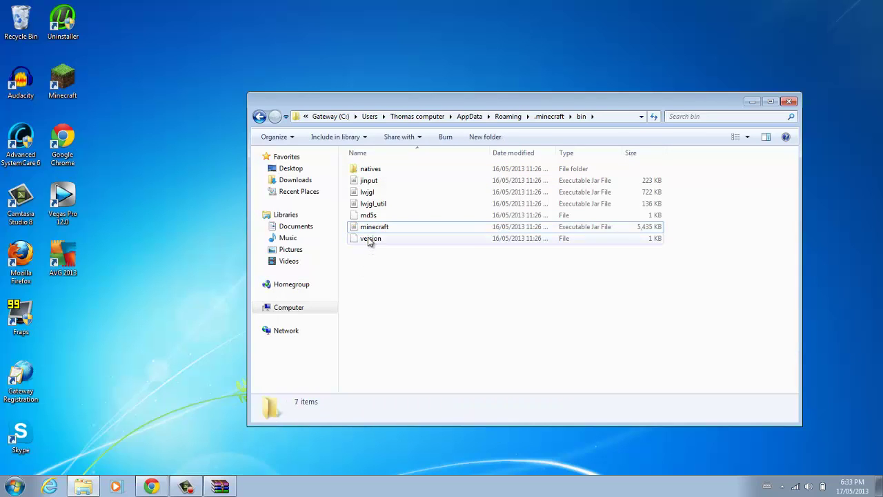
left_click(376, 230)
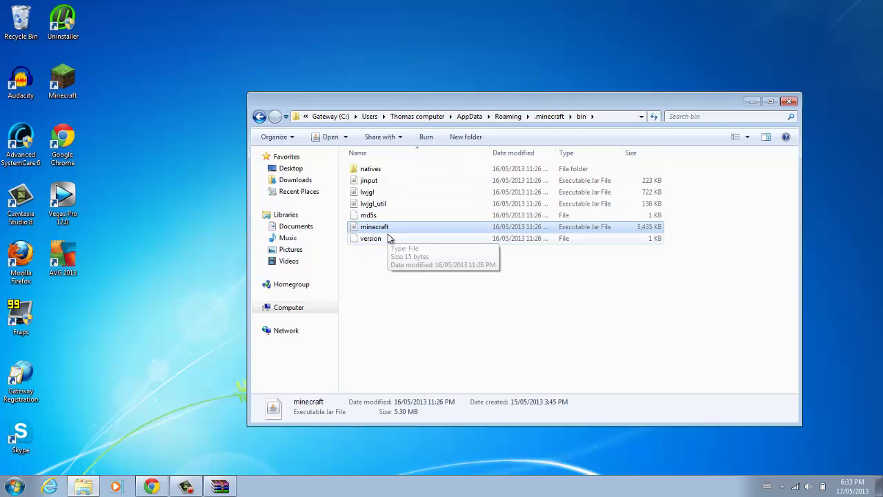
left_click(387, 239)
left_click(384, 228)
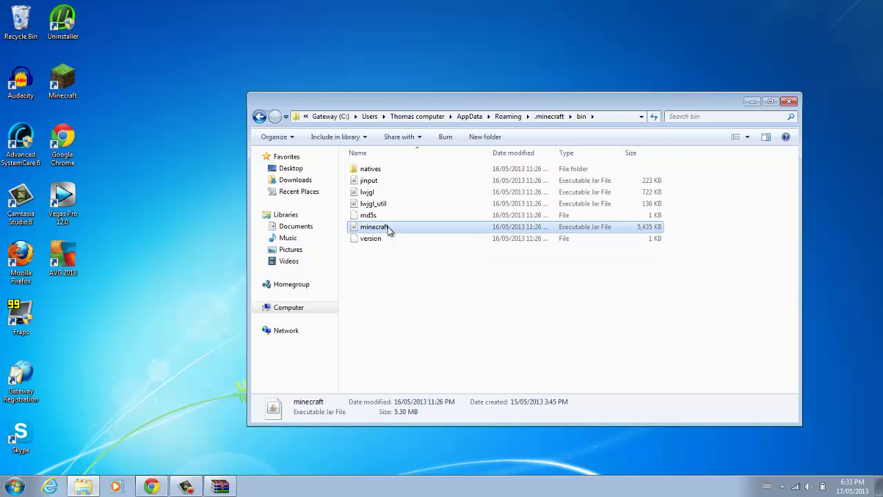
right_click(371, 228)
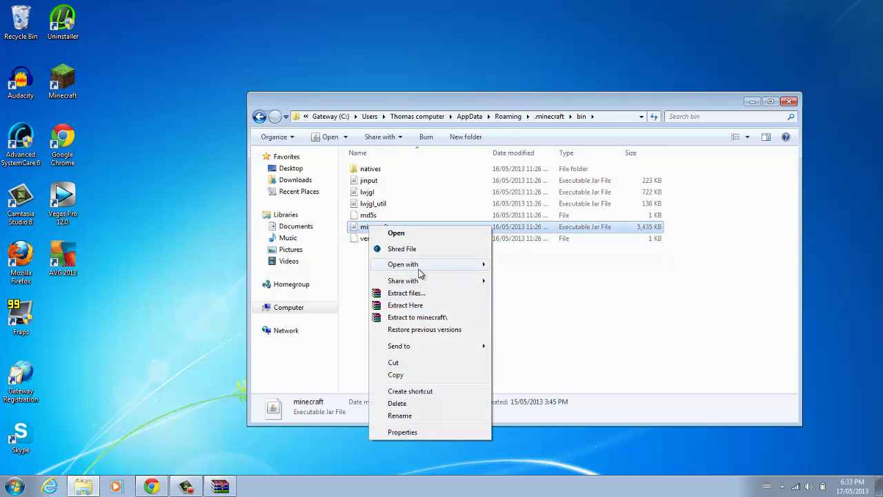
mouse_move(419, 265)
left_click(555, 275)
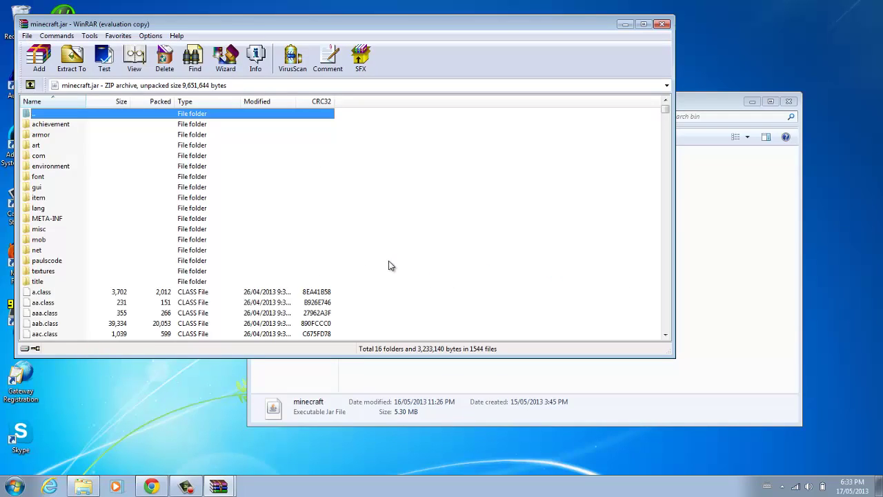
- Close the bin folder window and arrange the minecraft.jar and OptiFine archive windows side by side
left_click(713, 103)
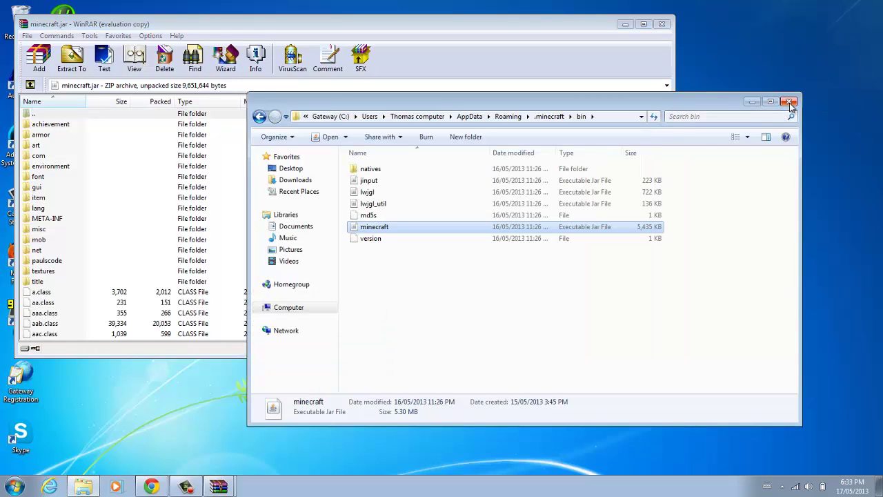
left_click(790, 103)
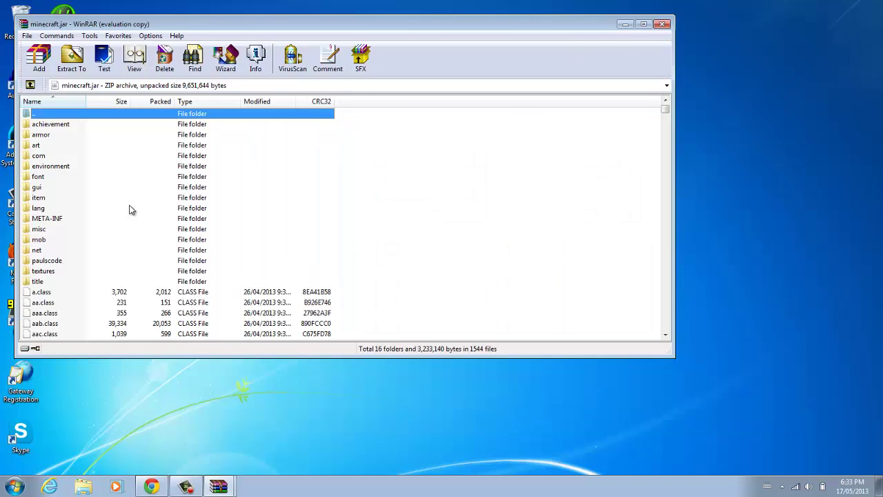
left_click_drag(245, 24, 0, 118)
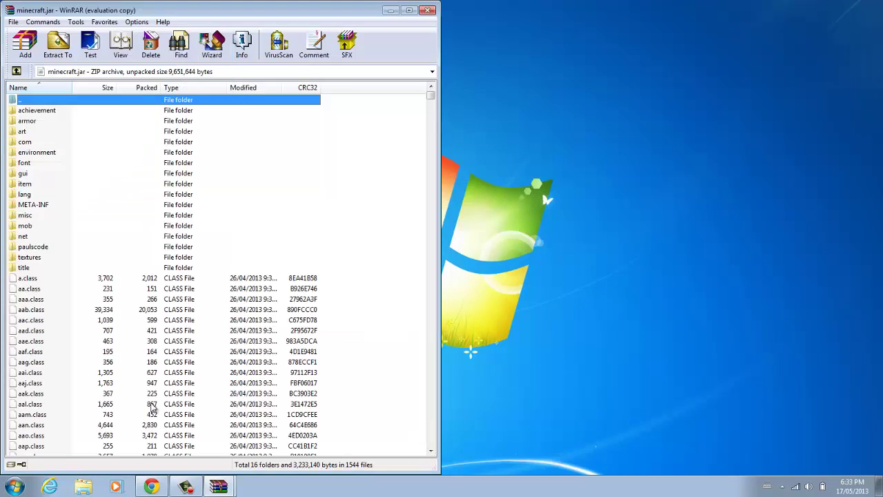
left_click(220, 485)
left_click(198, 444)
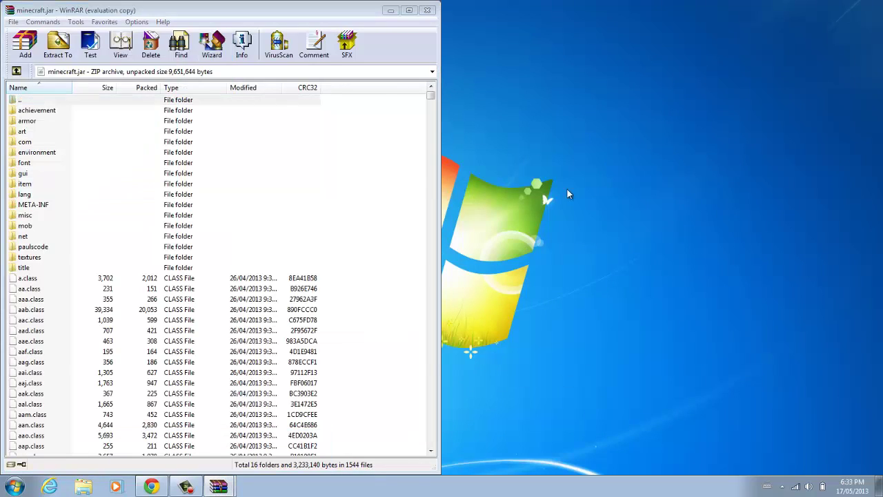
key("super+Right")
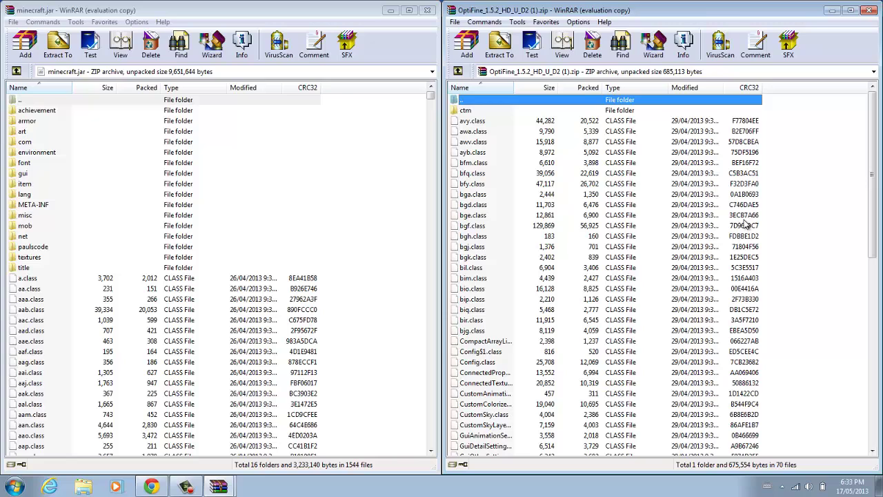
- Add the entire contents of the OptiFine_1.5.2_HD_U_D2 archive to minecraft.jar, keeping the default archiving parameters
scroll(564, 203, "down", 2)
left_click(583, 207)
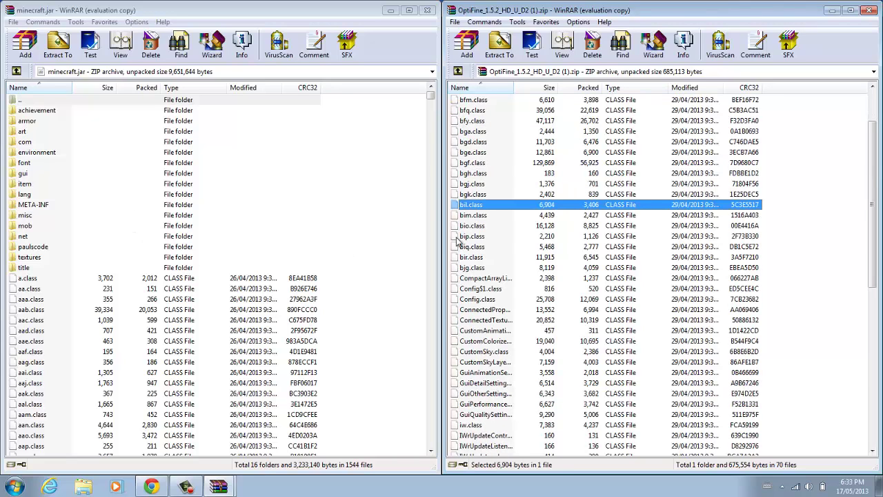
scroll(564, 194, "up", 2)
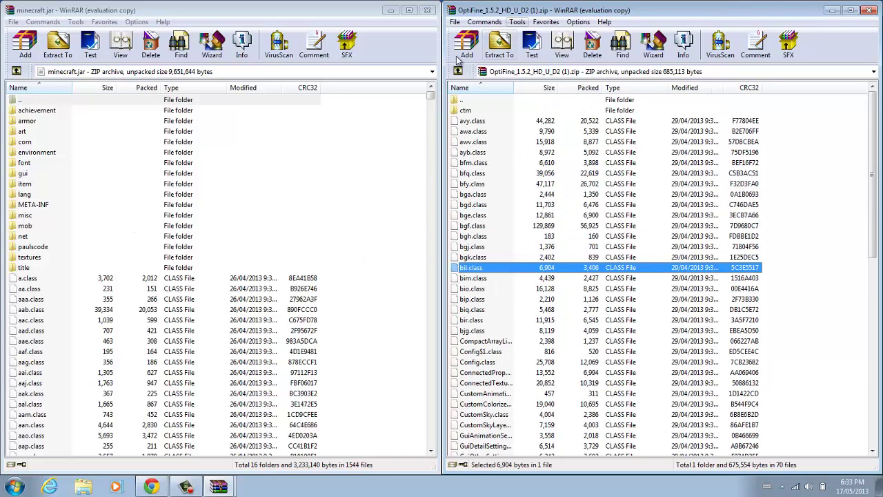
left_click(578, 226)
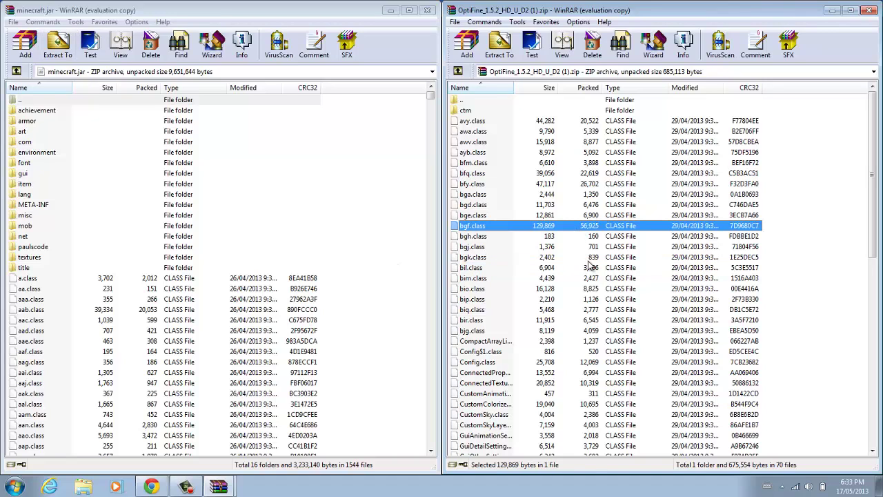
key("ctrl+a")
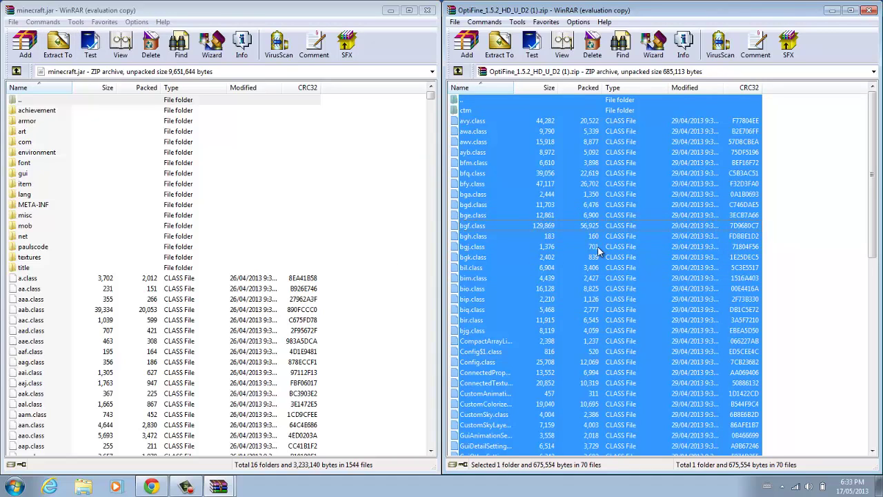
left_click_drag(598, 251, 214, 318)
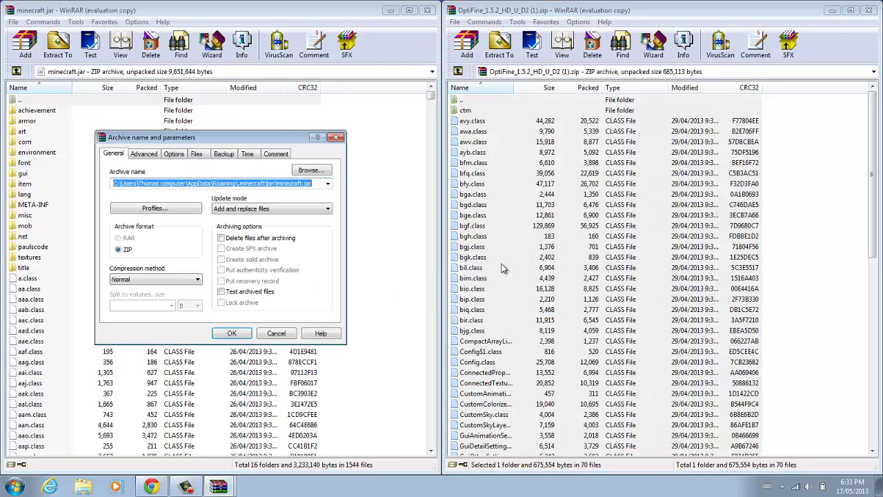
left_click(231, 332)
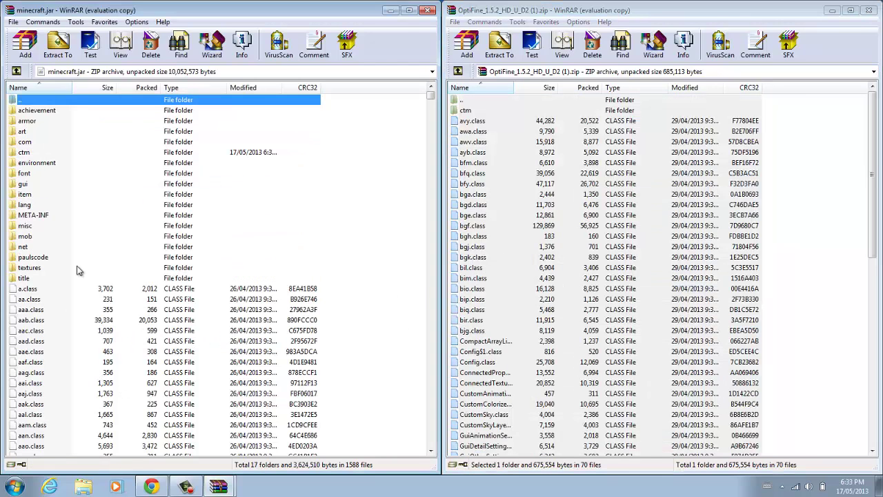
- Delete the META-INF folder from minecraft.jar and close both archive windows
left_click(25, 215)
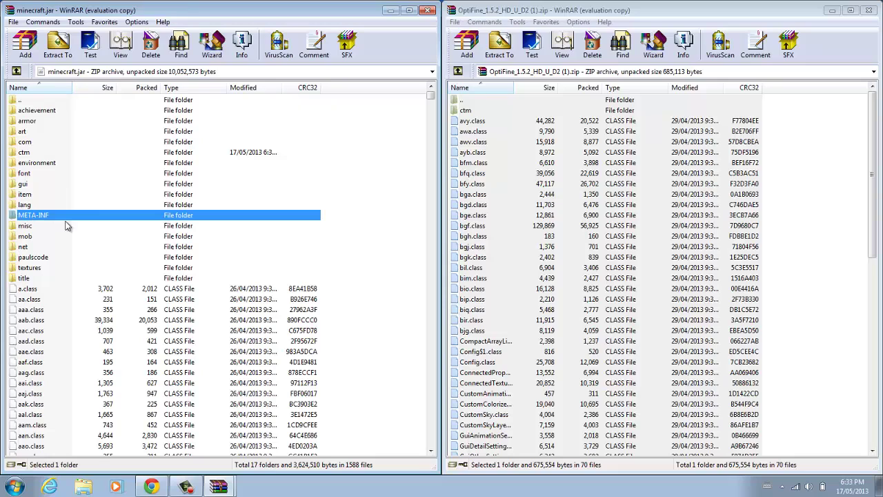
scroll(36, 226, "down", 1)
scroll(35, 226, "up", 1)
key("Delete")
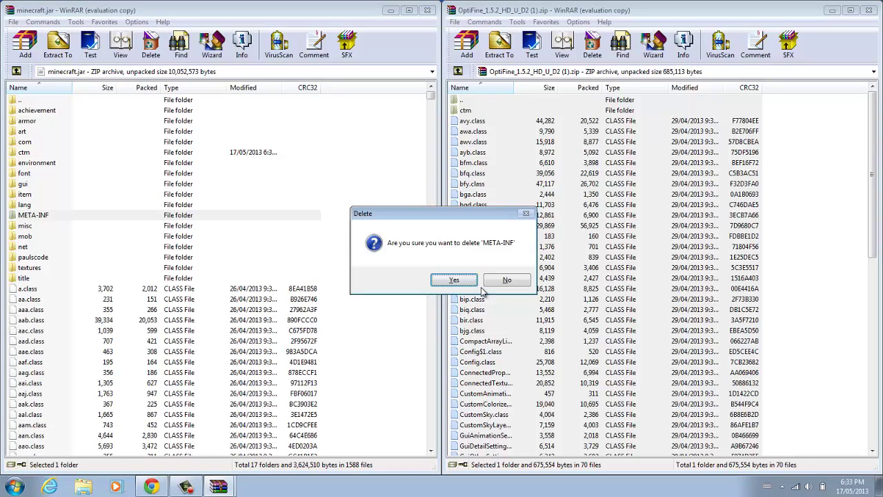
left_click(466, 281)
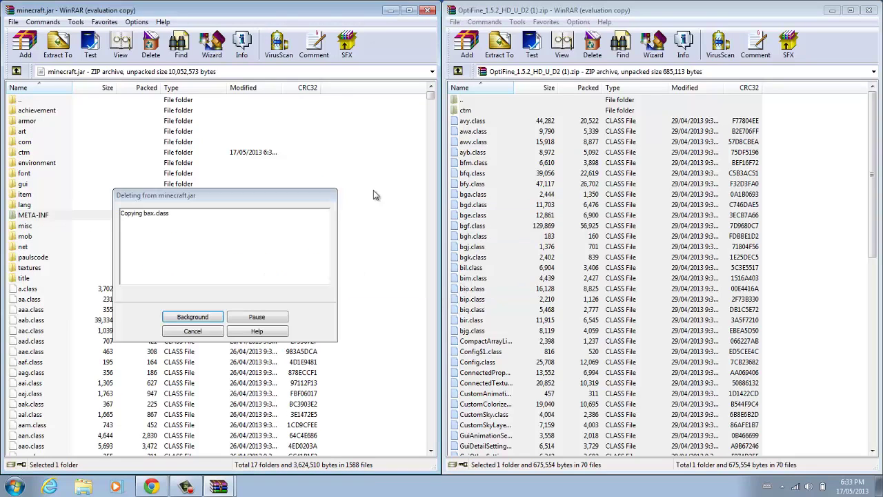
left_click(428, 11)
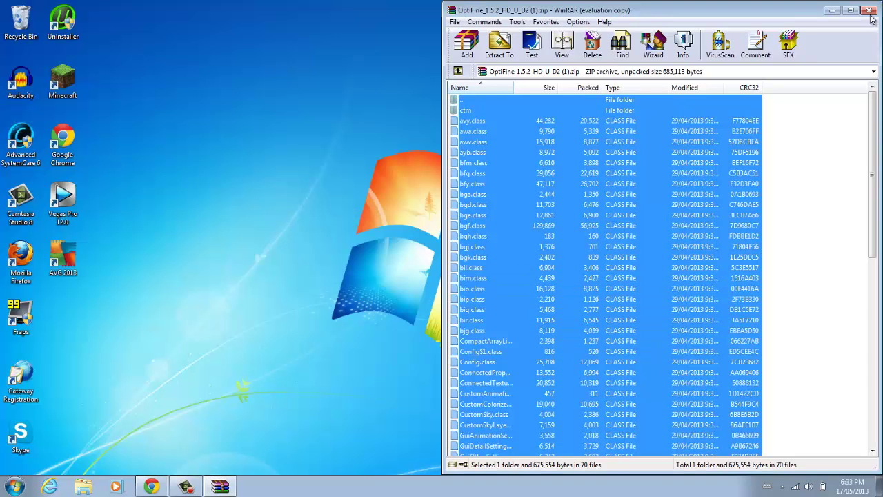
left_click(868, 10)
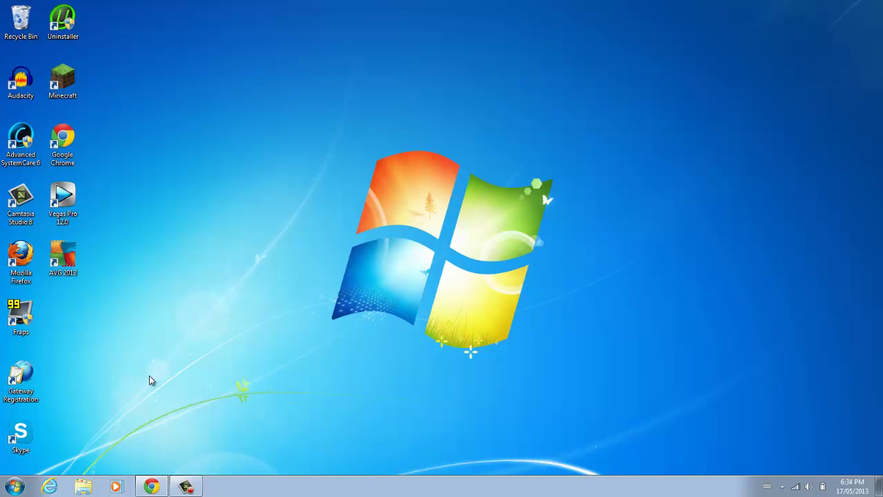
left_click(12, 486)
left_click(14, 486)
left_click(13, 488)
left_click(22, 484)
- Start Minecraft from the desktop and log in with the launcher's saved account
double_click(62, 83)
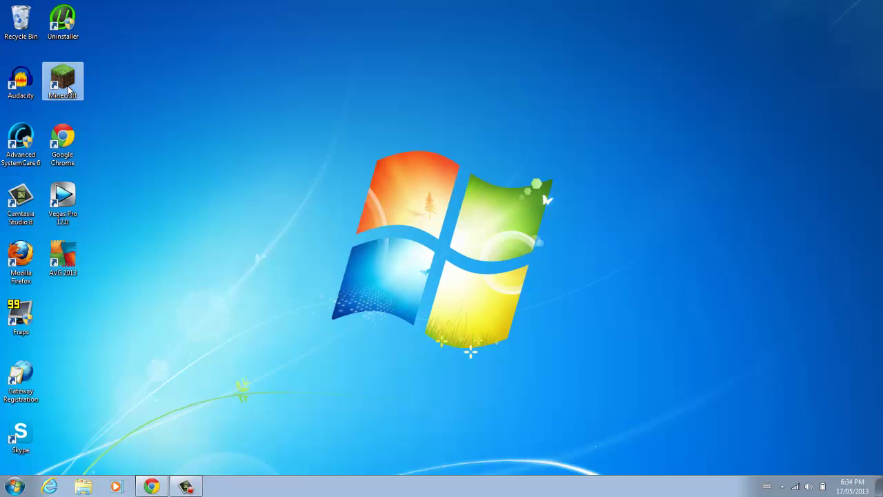
left_click(476, 253)
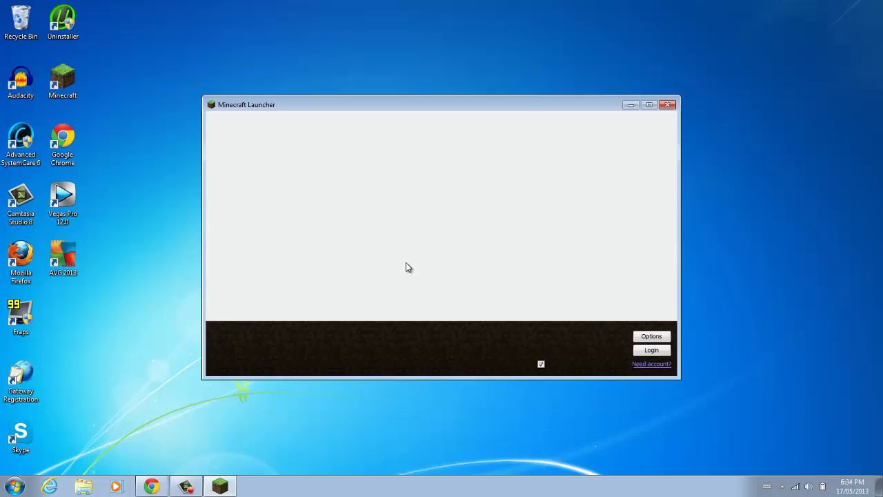
left_click(646, 350)
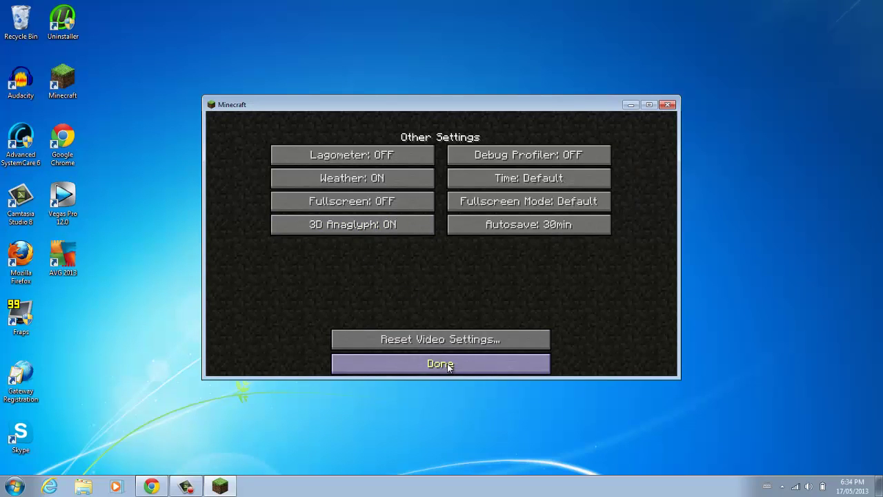
- Leave the Other Settings page and, in Video Settings, set Render Distance to Short +32 and Smooth Lighting Level to OFF
left_click(445, 364)
left_click(449, 365)
left_click(419, 259)
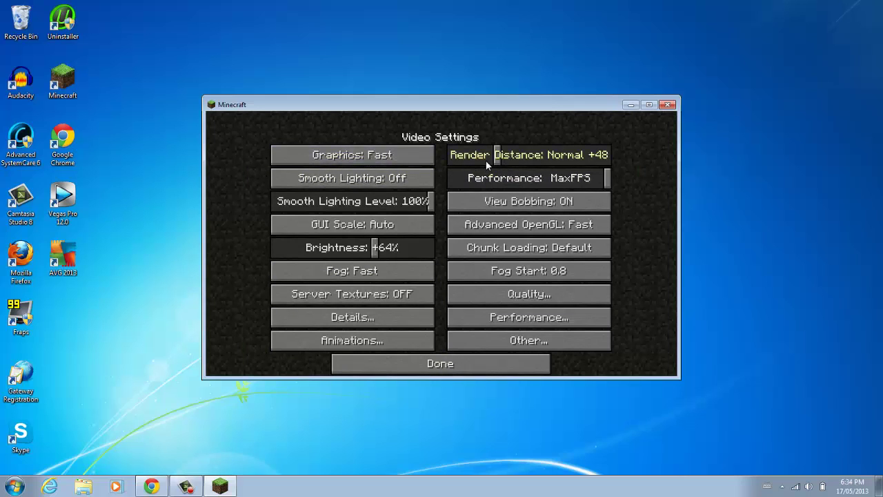
left_click_drag(496, 157, 474, 158)
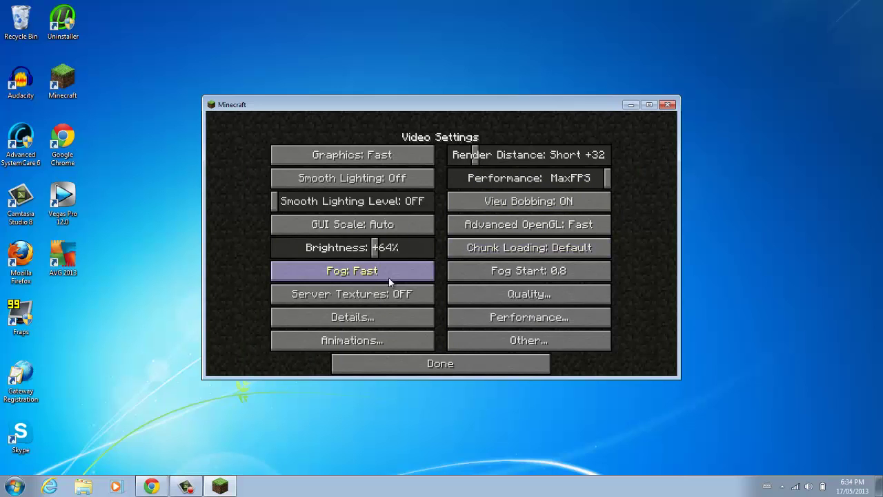
- Review the Animation Settings and Performance Settings pages and return to the Minecraft title screen
left_click(359, 341)
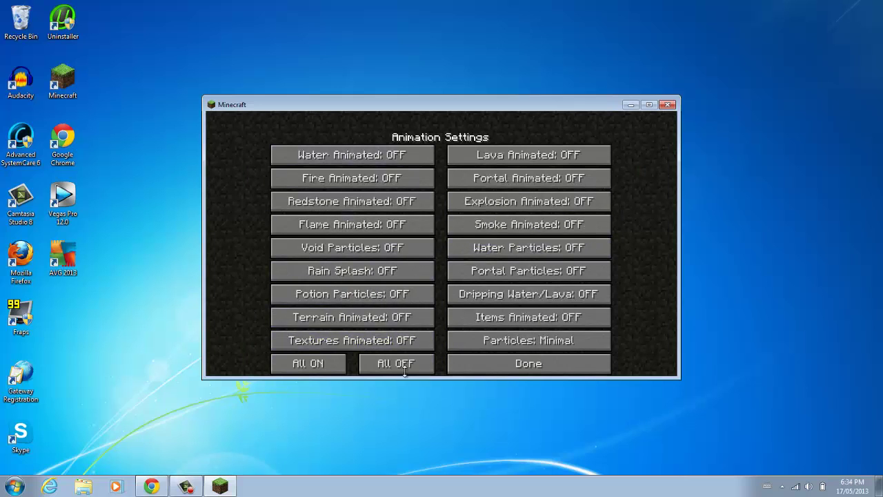
left_click(482, 364)
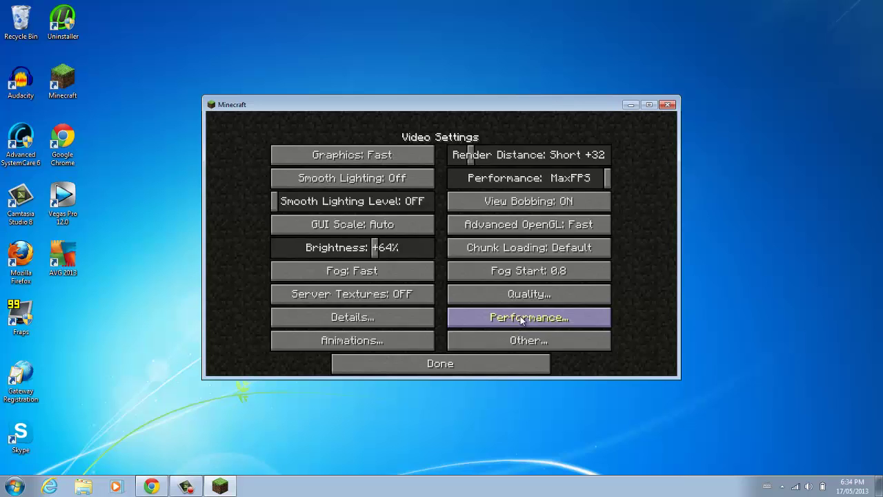
left_click(469, 316)
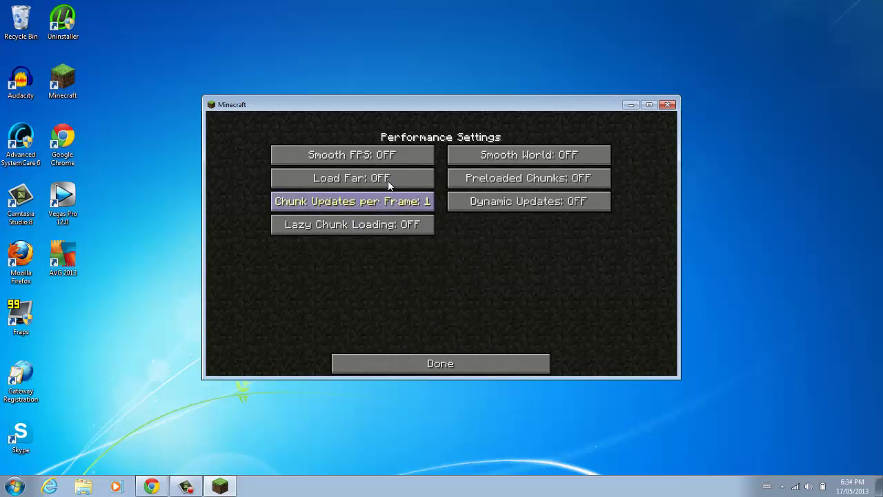
left_click(450, 364)
left_click(441, 363)
left_click(420, 352)
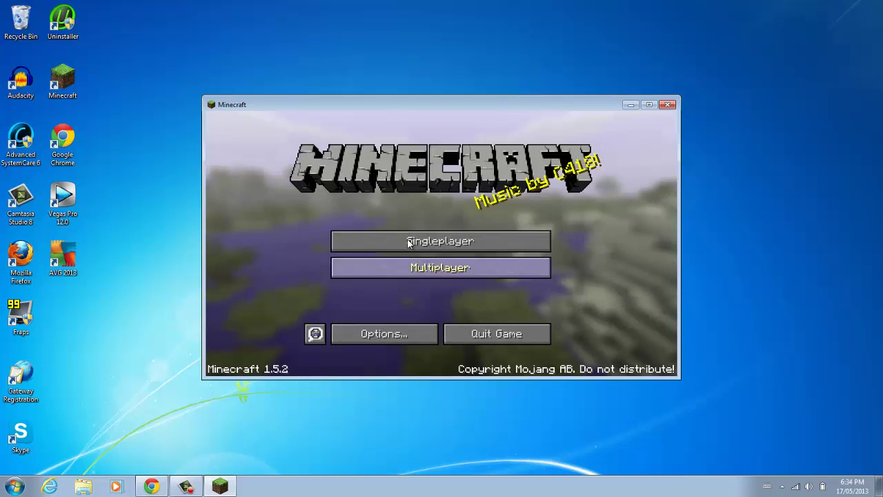
- Join the first server in the multiplayer server list
left_click(409, 266)
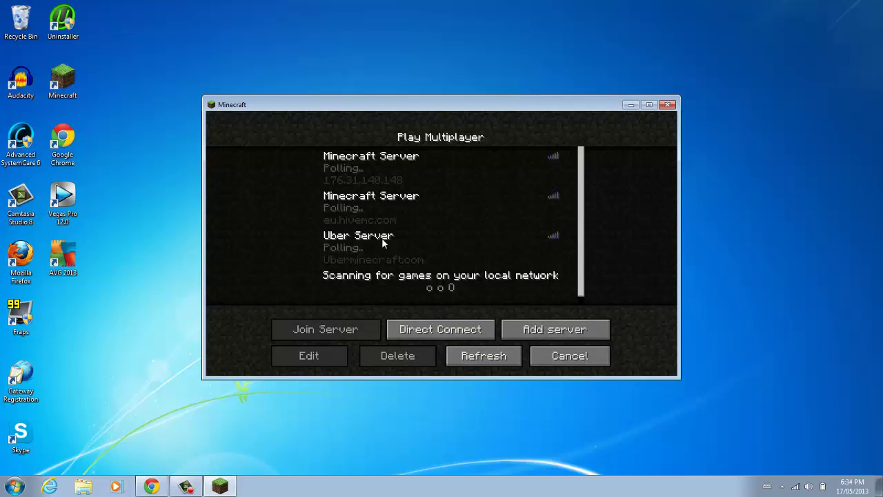
left_click(376, 168)
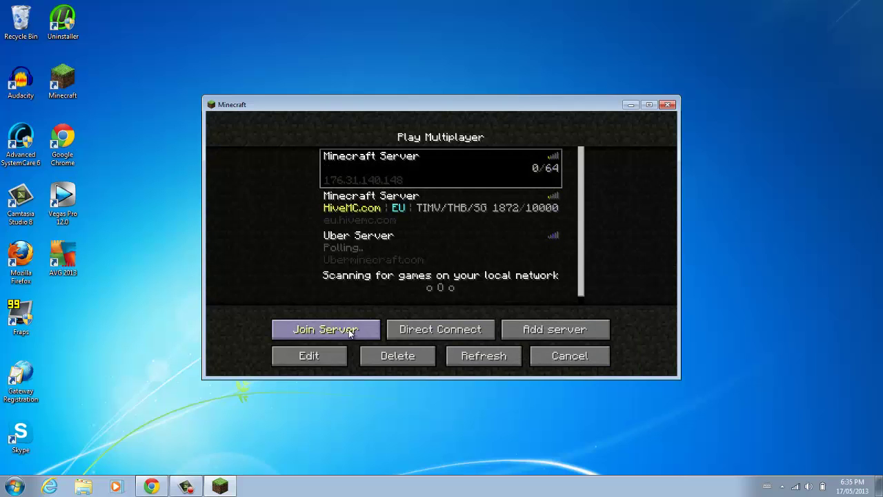
key("Return")
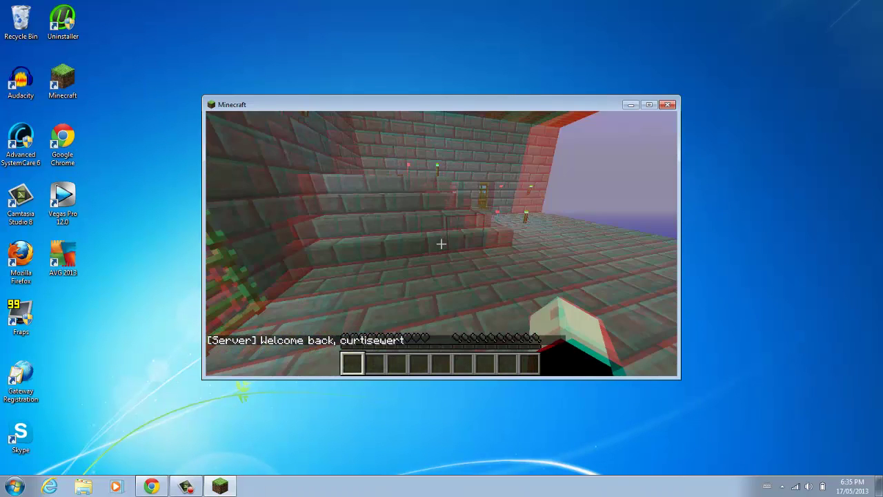
- Pause the game, check the video detail settings, and set Server Textures to ON in Video Settings
key("Escape")
left_click(403, 274)
left_click(385, 265)
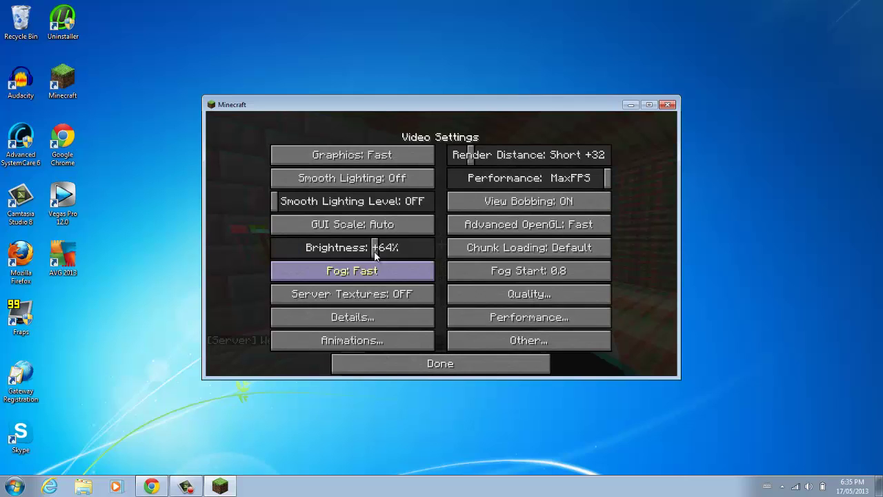
left_click(357, 319)
left_click(418, 362)
left_click(373, 290)
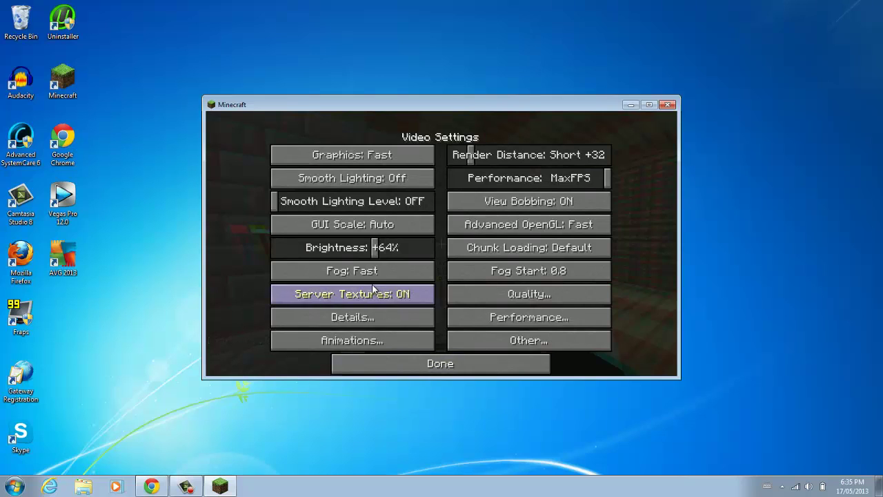
- Check the Animation Settings, set 3D Anaglyph to OFF in Other Settings, and return to the game
left_click(384, 340)
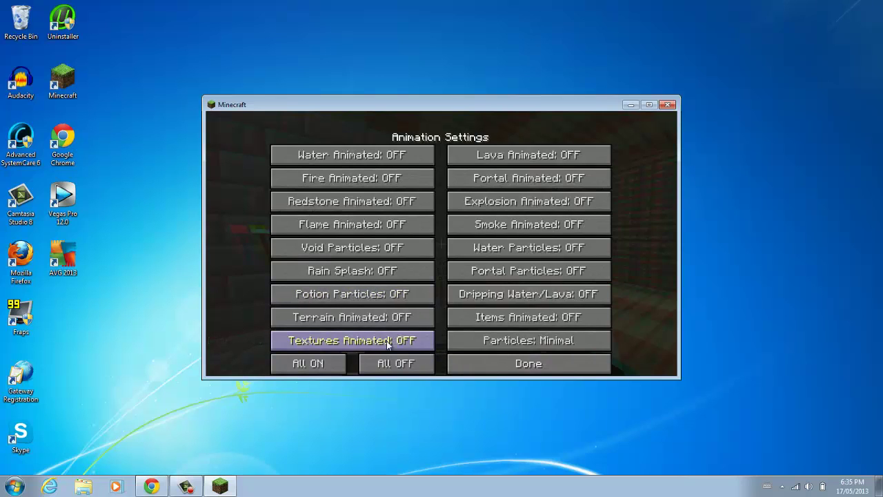
left_click(555, 355)
left_click(545, 338)
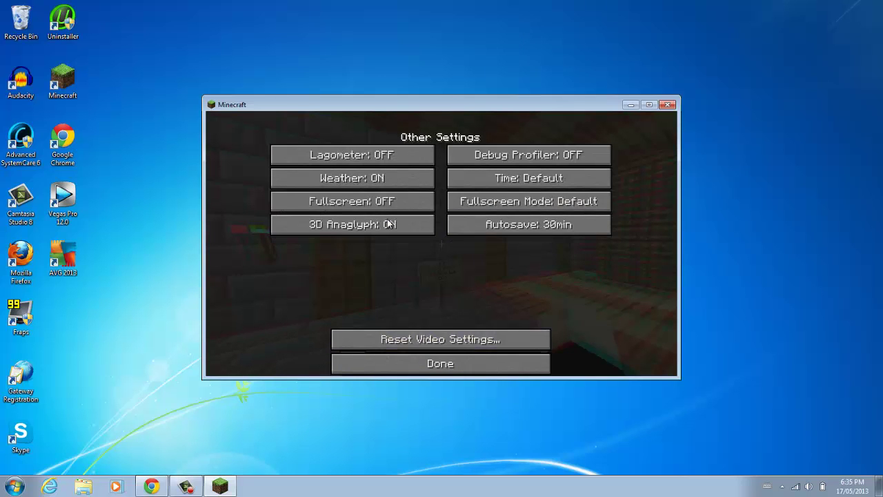
left_click(425, 274)
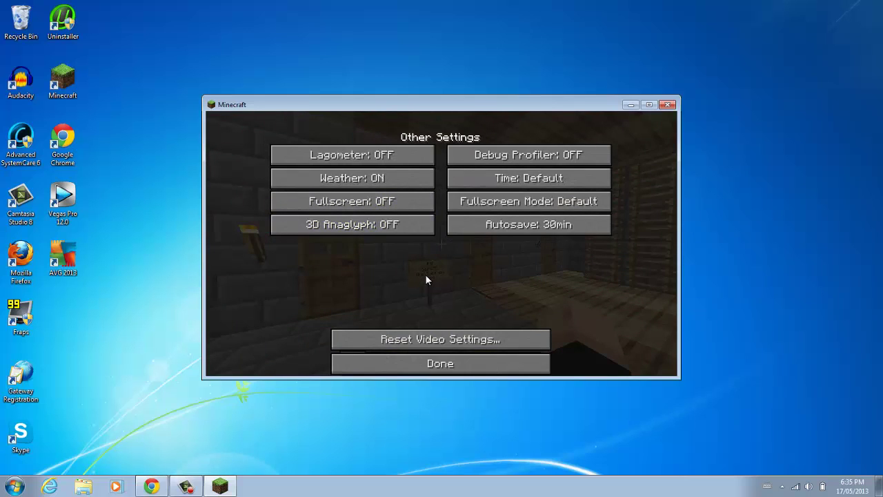
left_click(455, 366)
left_click(459, 371)
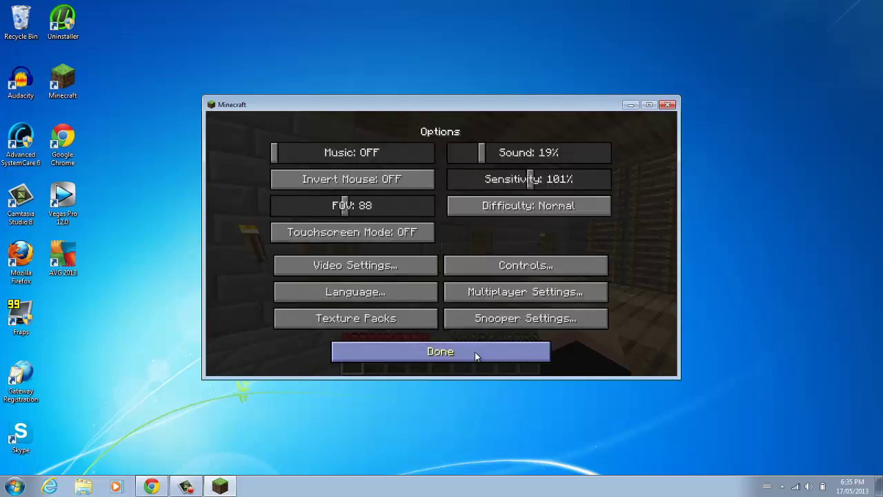
left_click(475, 352)
left_click(470, 197)
- Pick up the dropped items and move the red block and both swords from the hotbar into the main inventory
key("w")
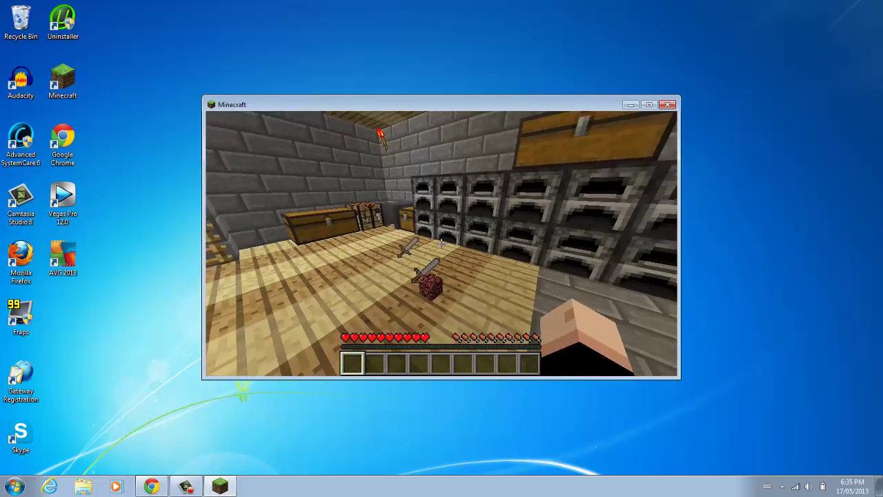
key("e")
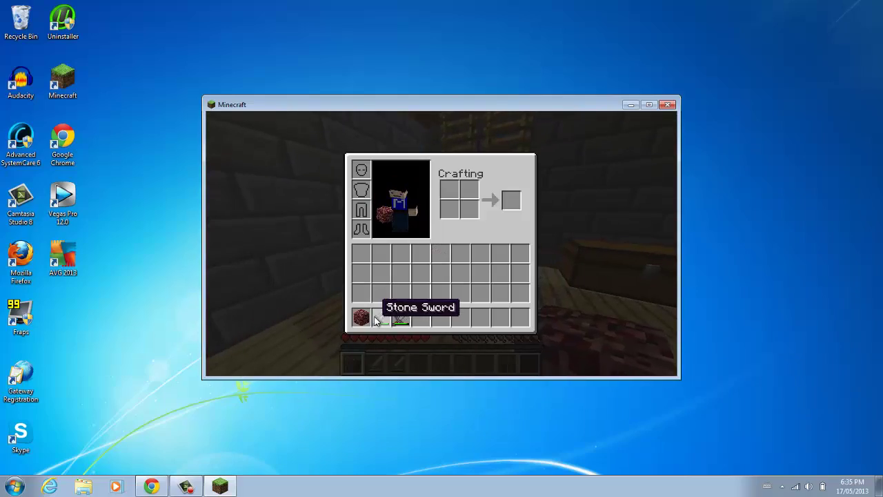
left_click(374, 319, "shift")
left_click(357, 318, "shift")
left_click(408, 319, "shift")
key("e")
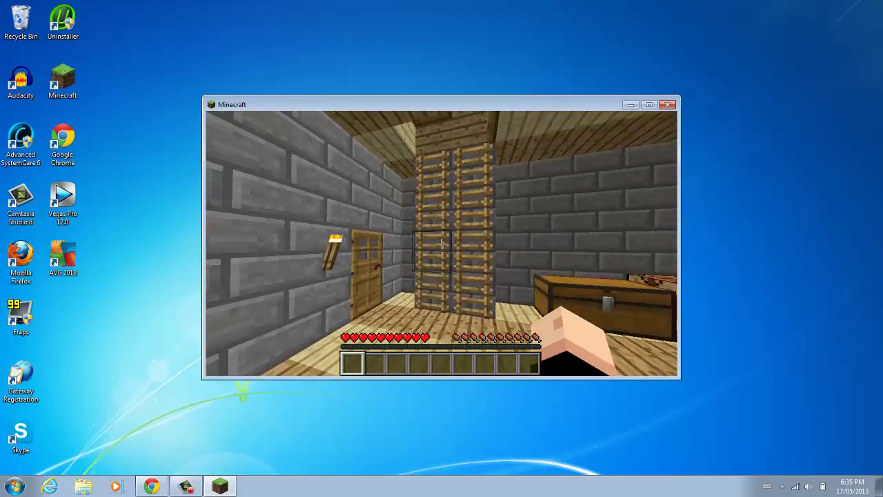
- Walk through the room and briefly show the debug overlay to check the frame rate
key("w")
key("s")
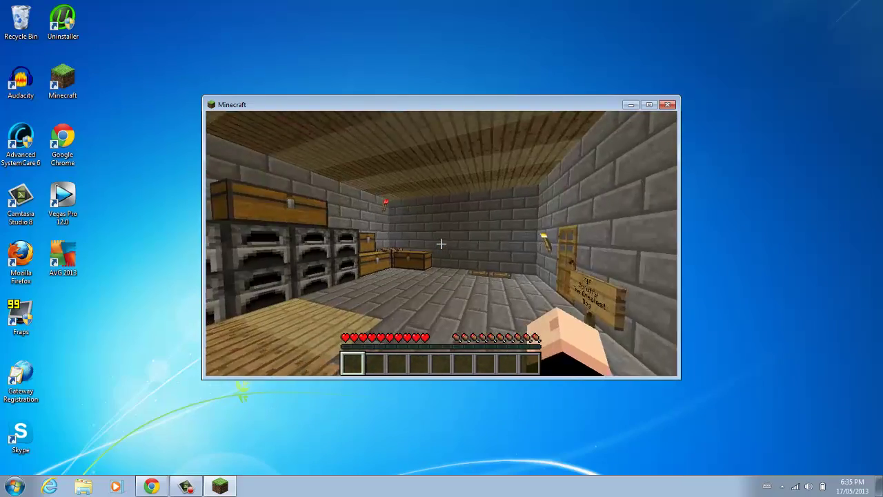
key("w")
key("F3")
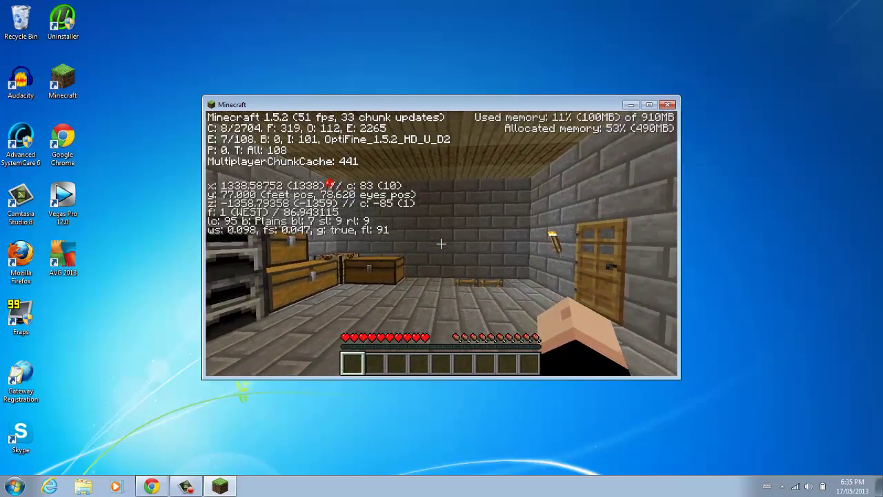
key("F3")
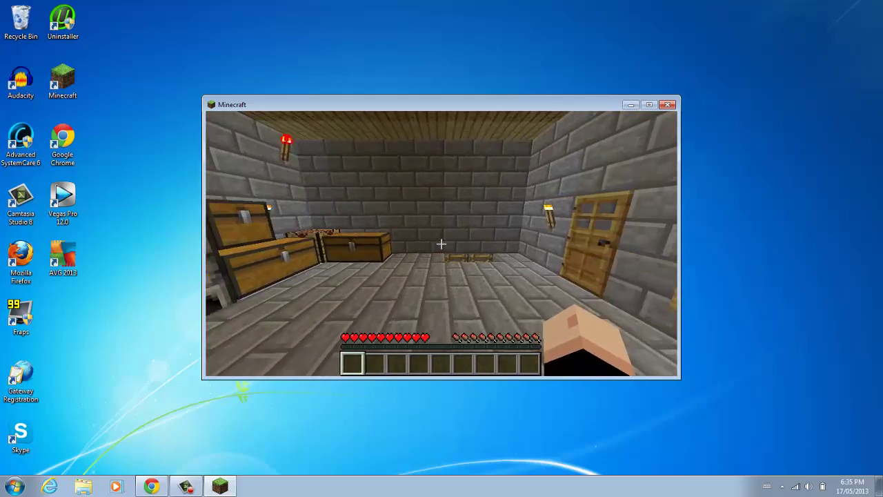
- Move around the stone room between the chests and the ladders to examine how smoothly the game runs
key("w")
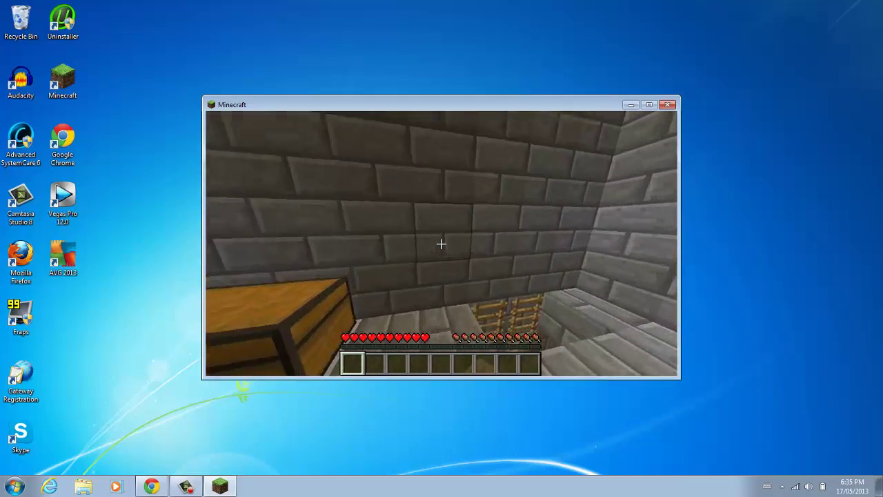
key("w")
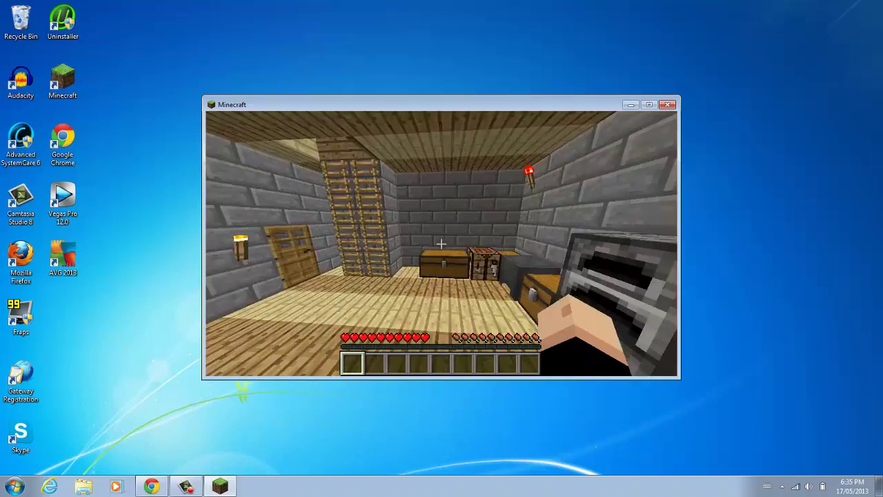
left_click(442, 243)
left_click(441, 244)
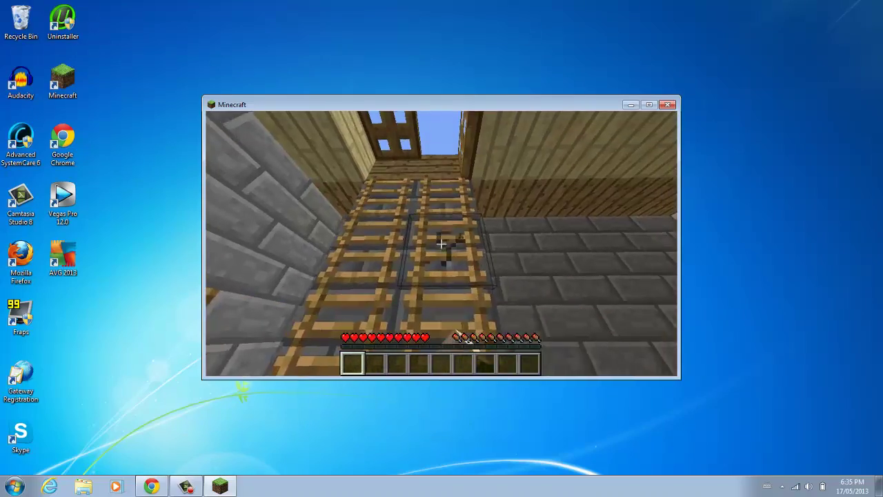
key("s")
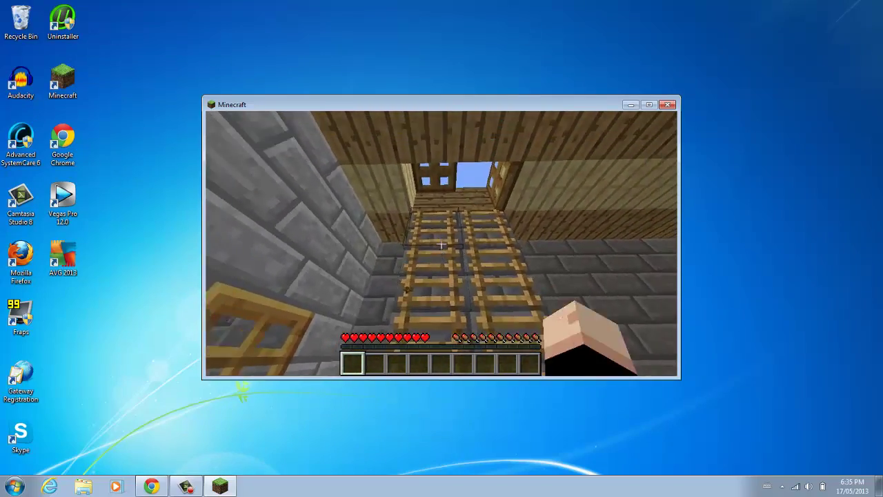
left_click(442, 245)
key("w")
key("w")
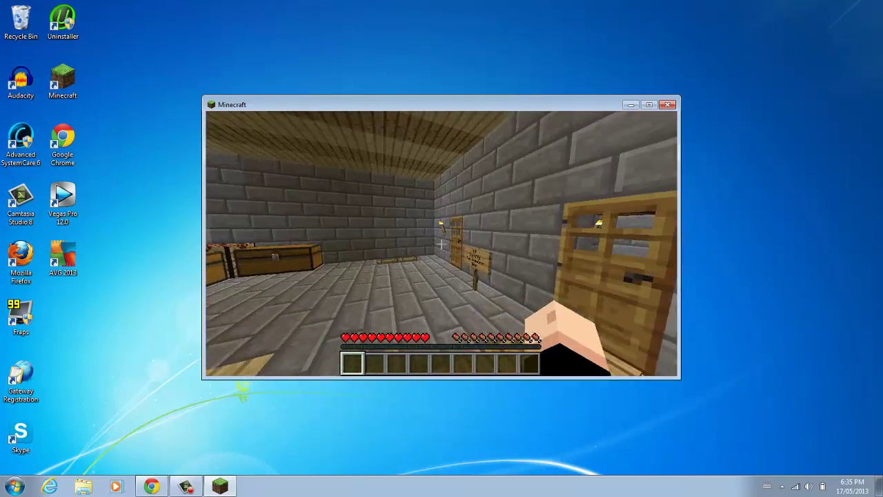
key("space")
key("w")
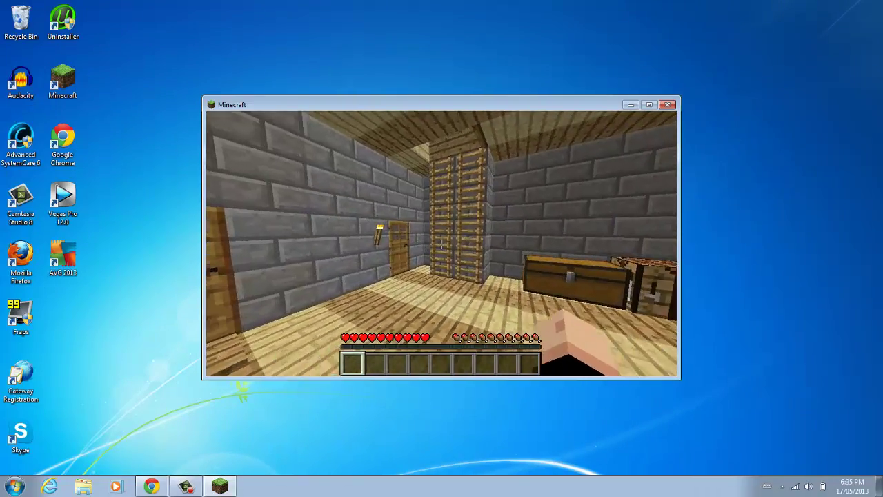
- Pause the game and minimize the Minecraft window to the desktop
key("Escape")
left_click(631, 105)
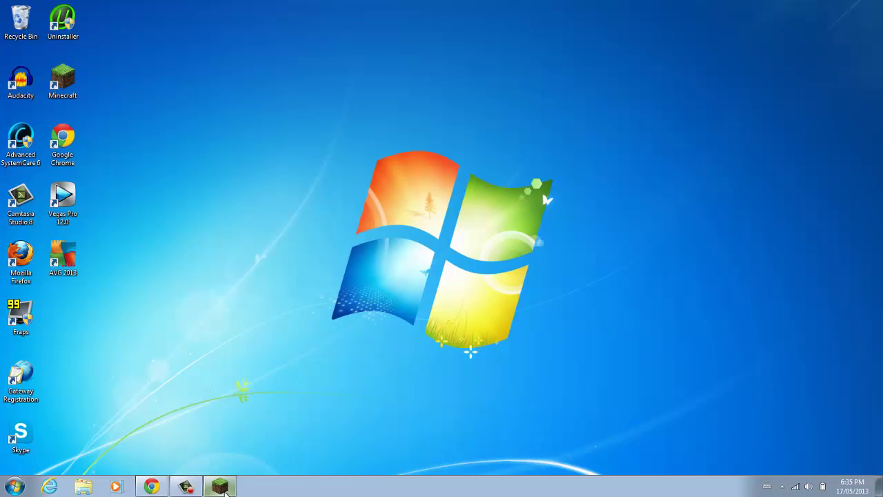